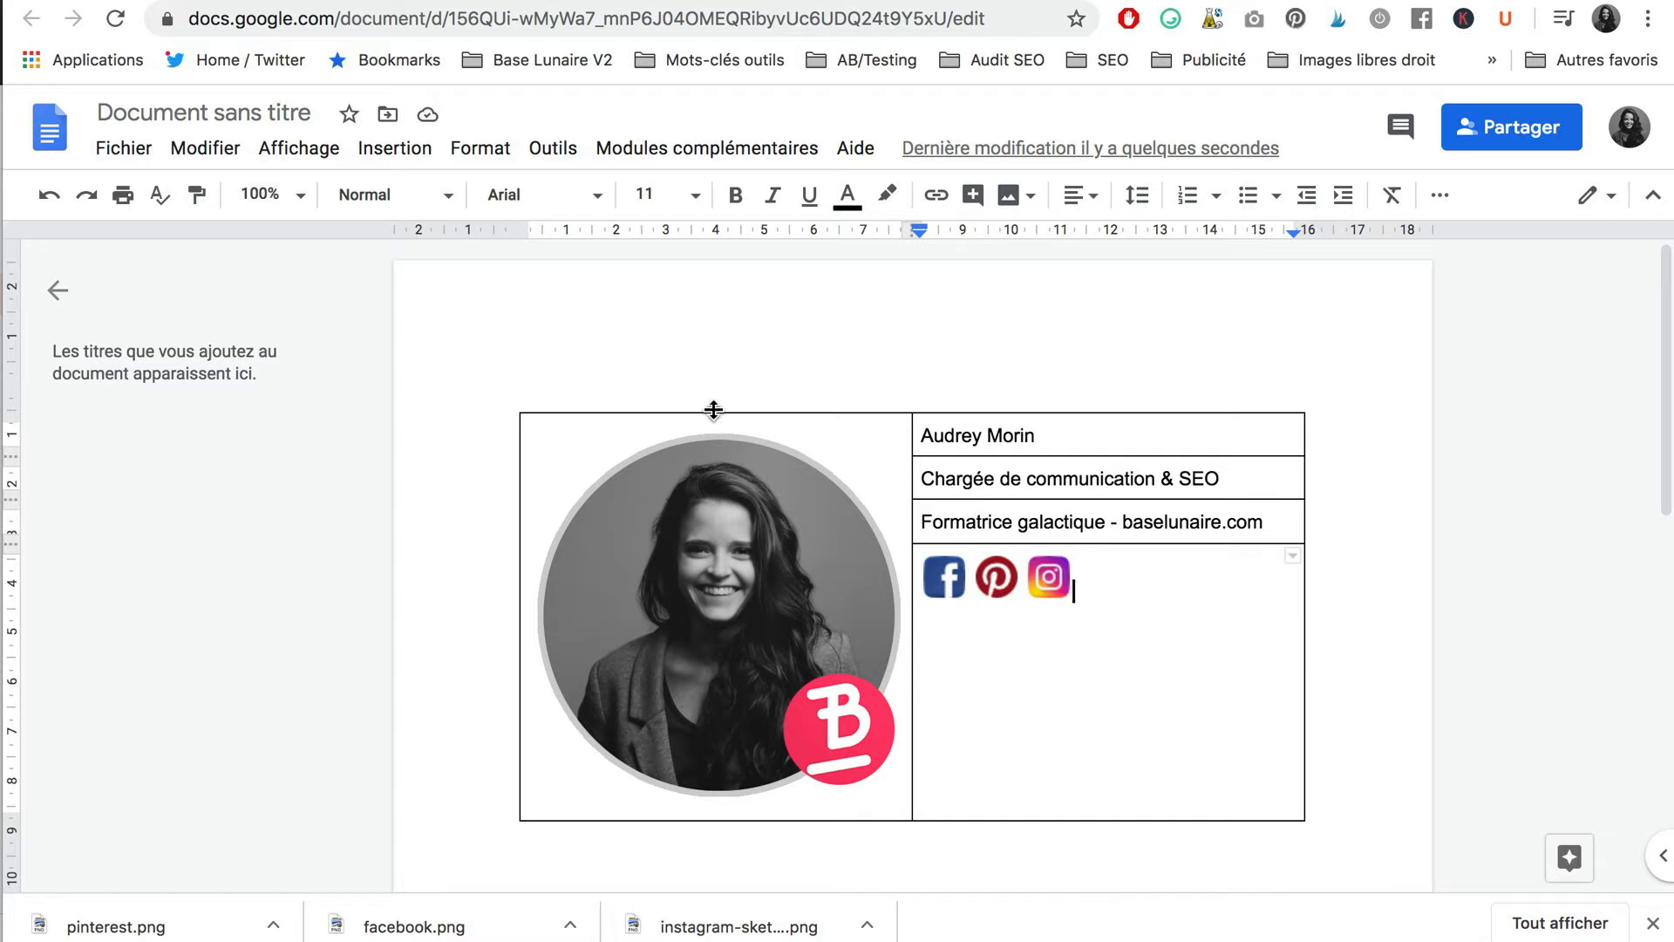
Set the top, left and bottom borders of the photo cell to 0 pt
left_click(590, 411)
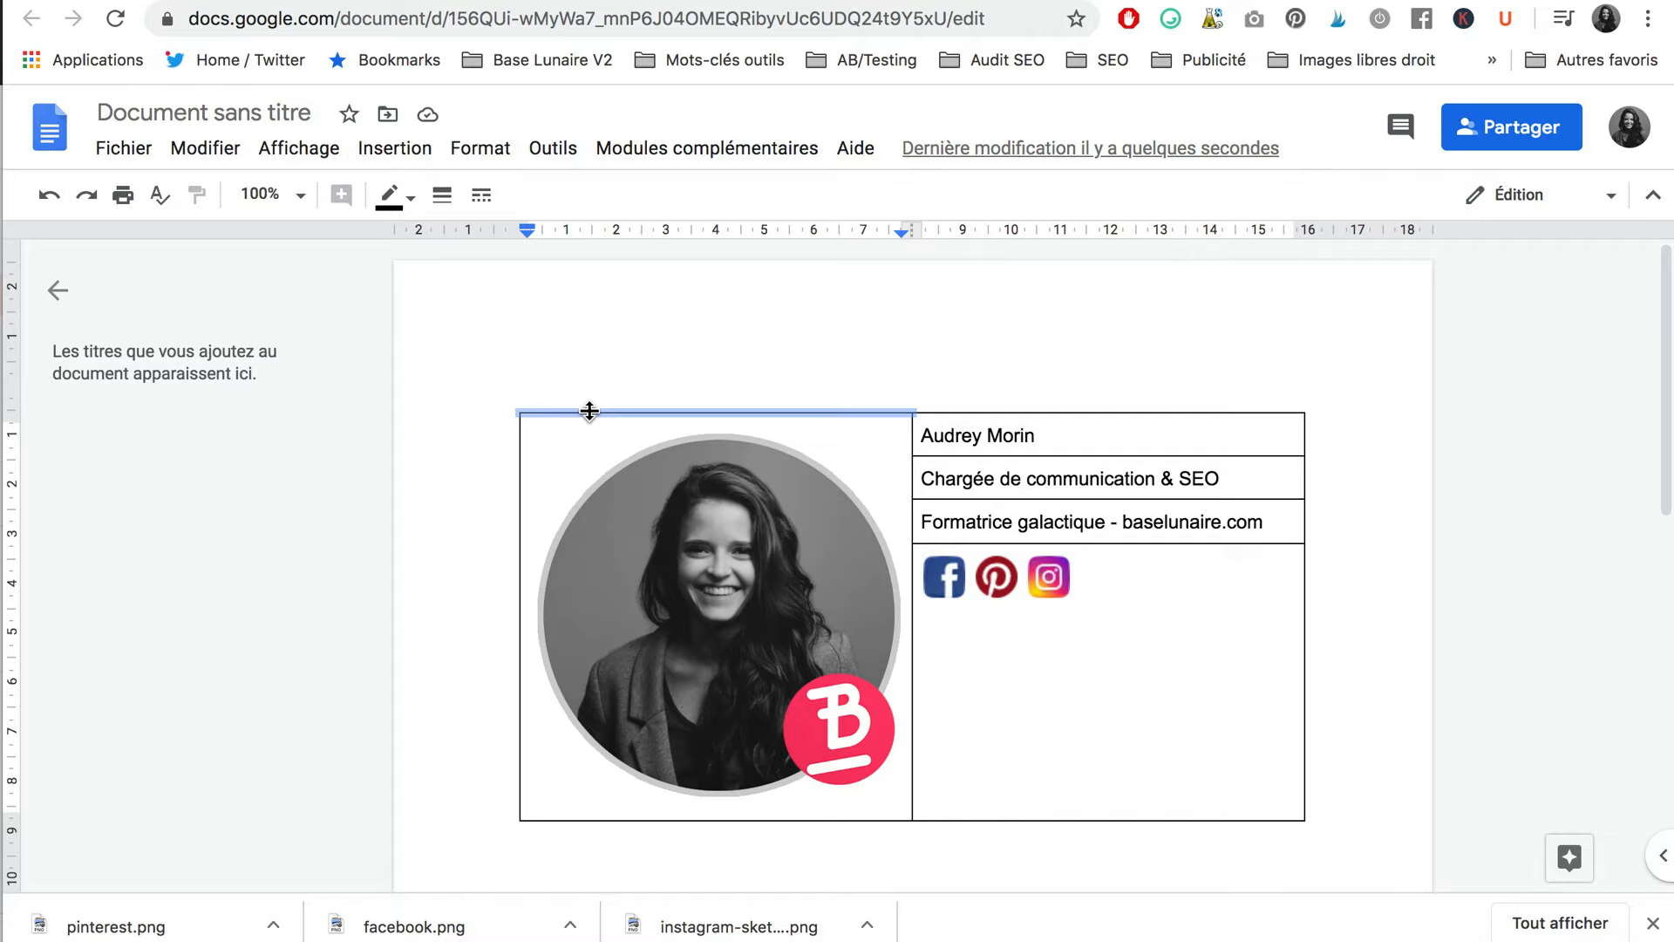
left_click(443, 194)
left_click(475, 237)
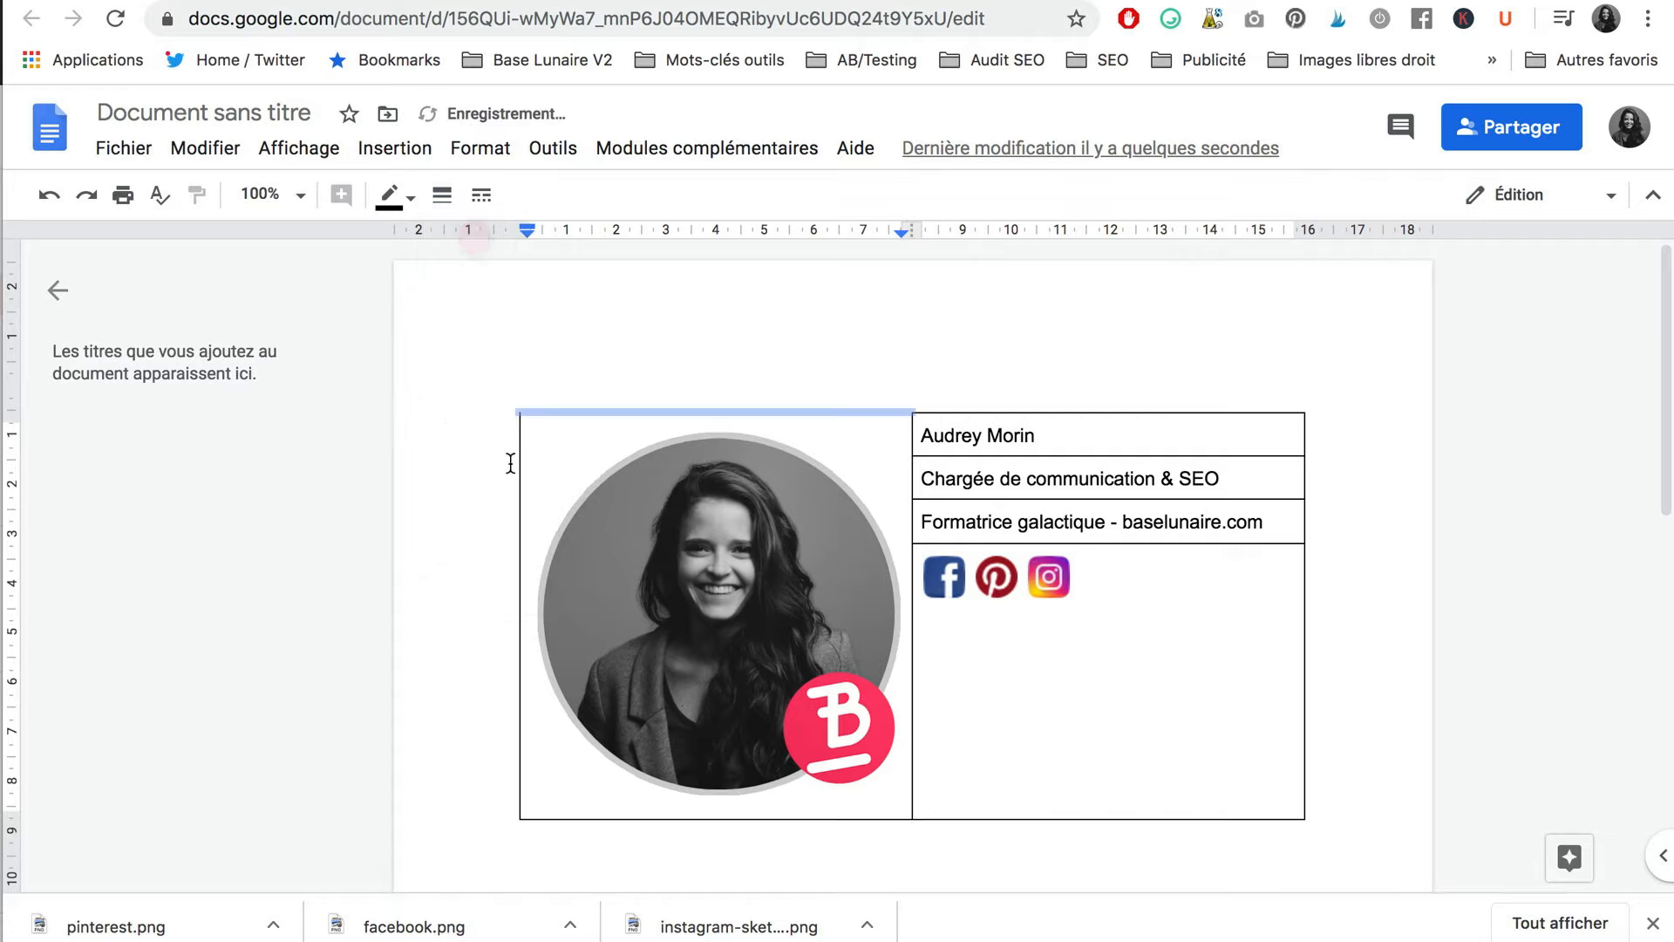
left_click(442, 195)
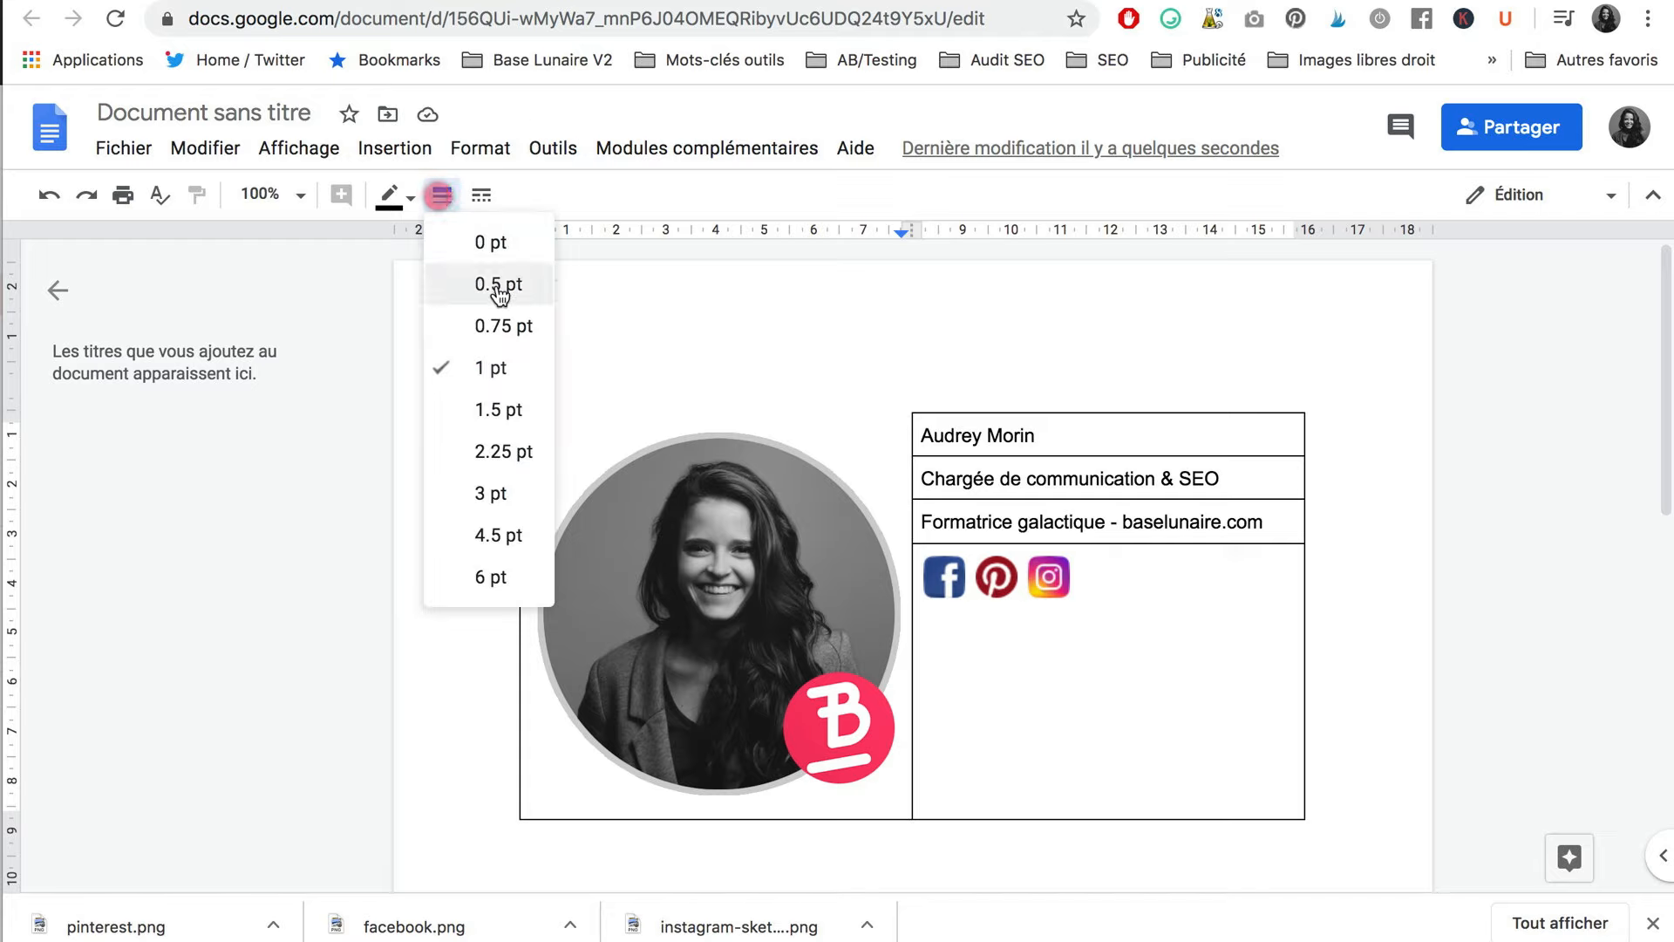
left_click(486, 237)
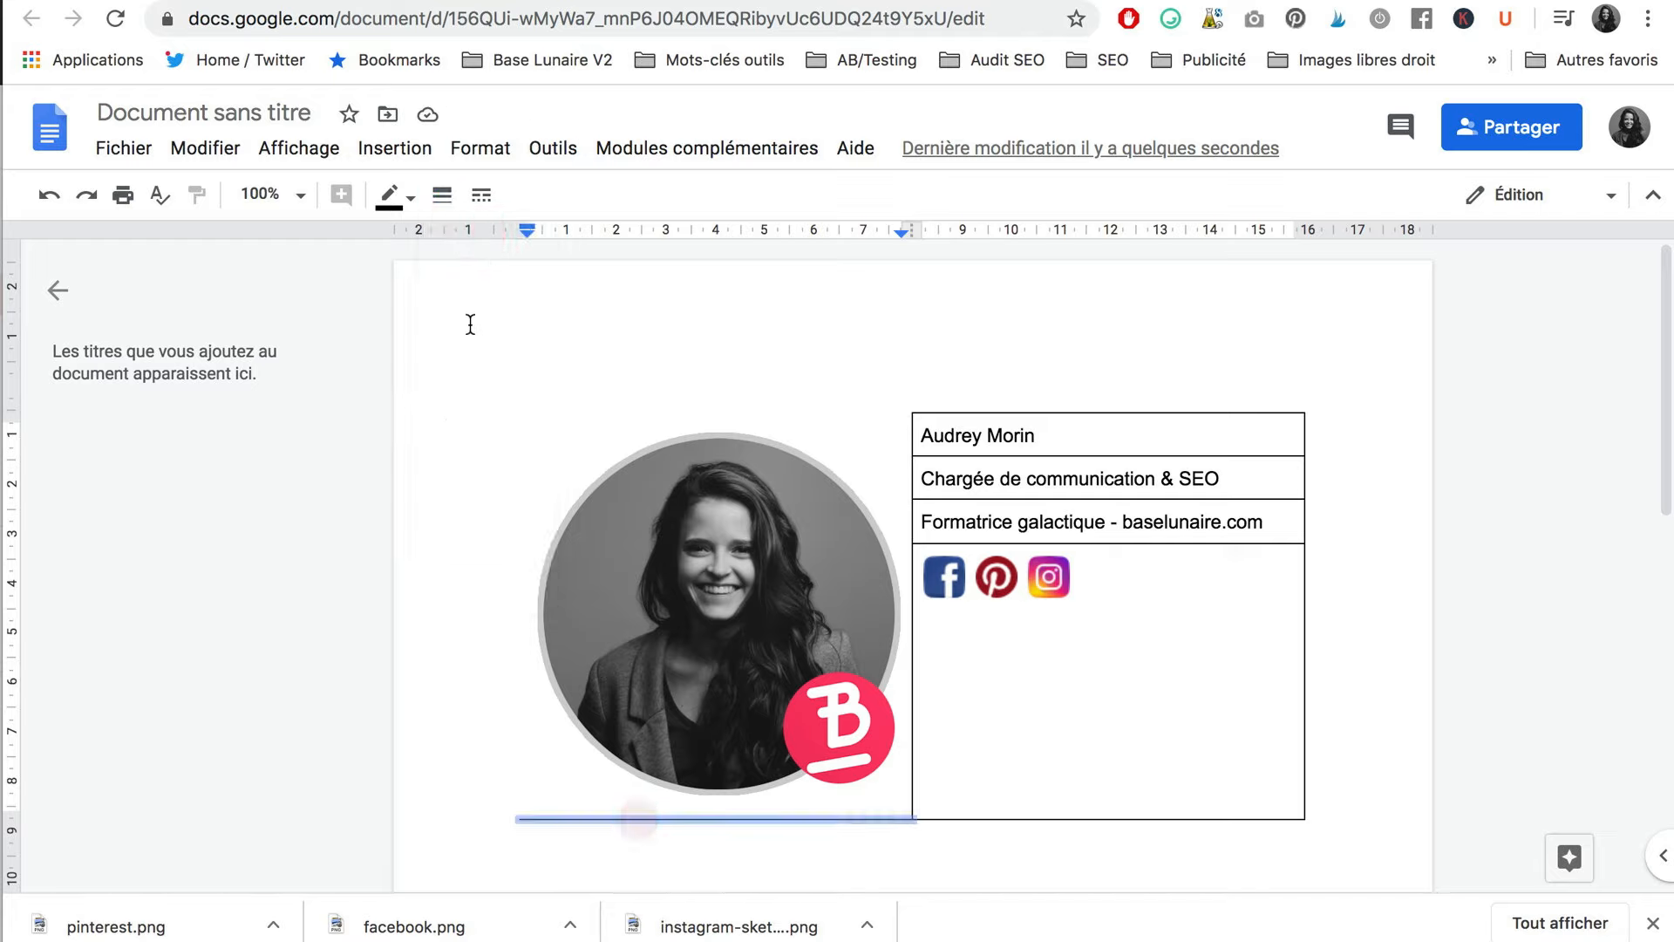
left_click(442, 195)
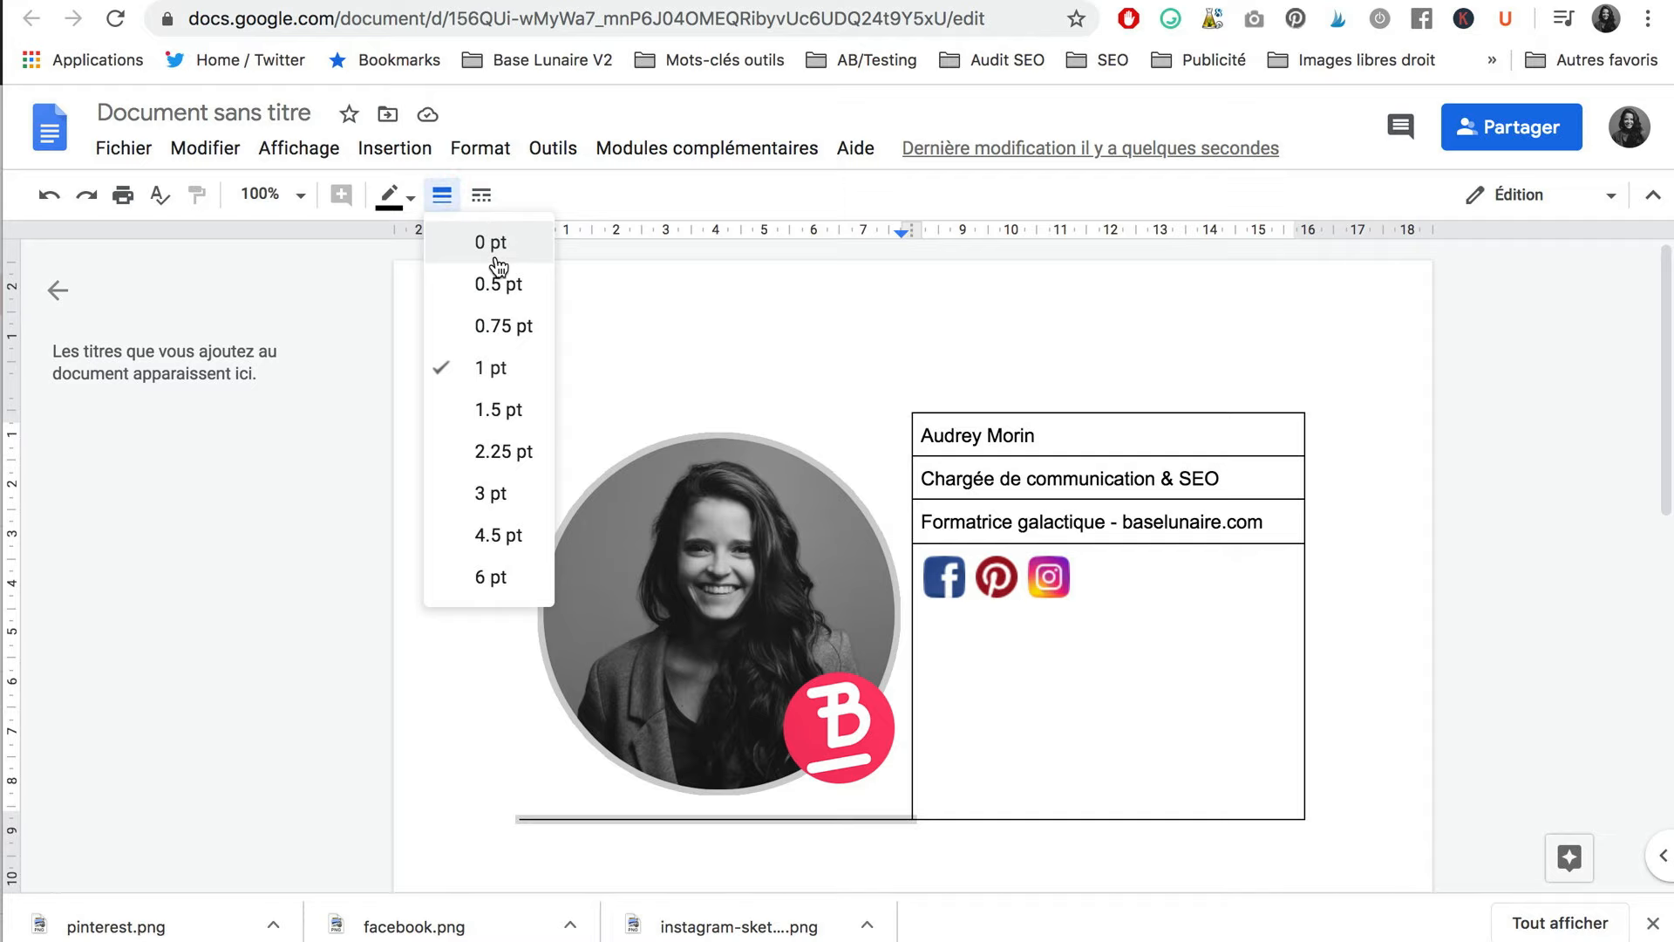
left_click(495, 255)
Make the vertical border between the photo and the text cells 2.25 pt thick and light grey
left_click(913, 661)
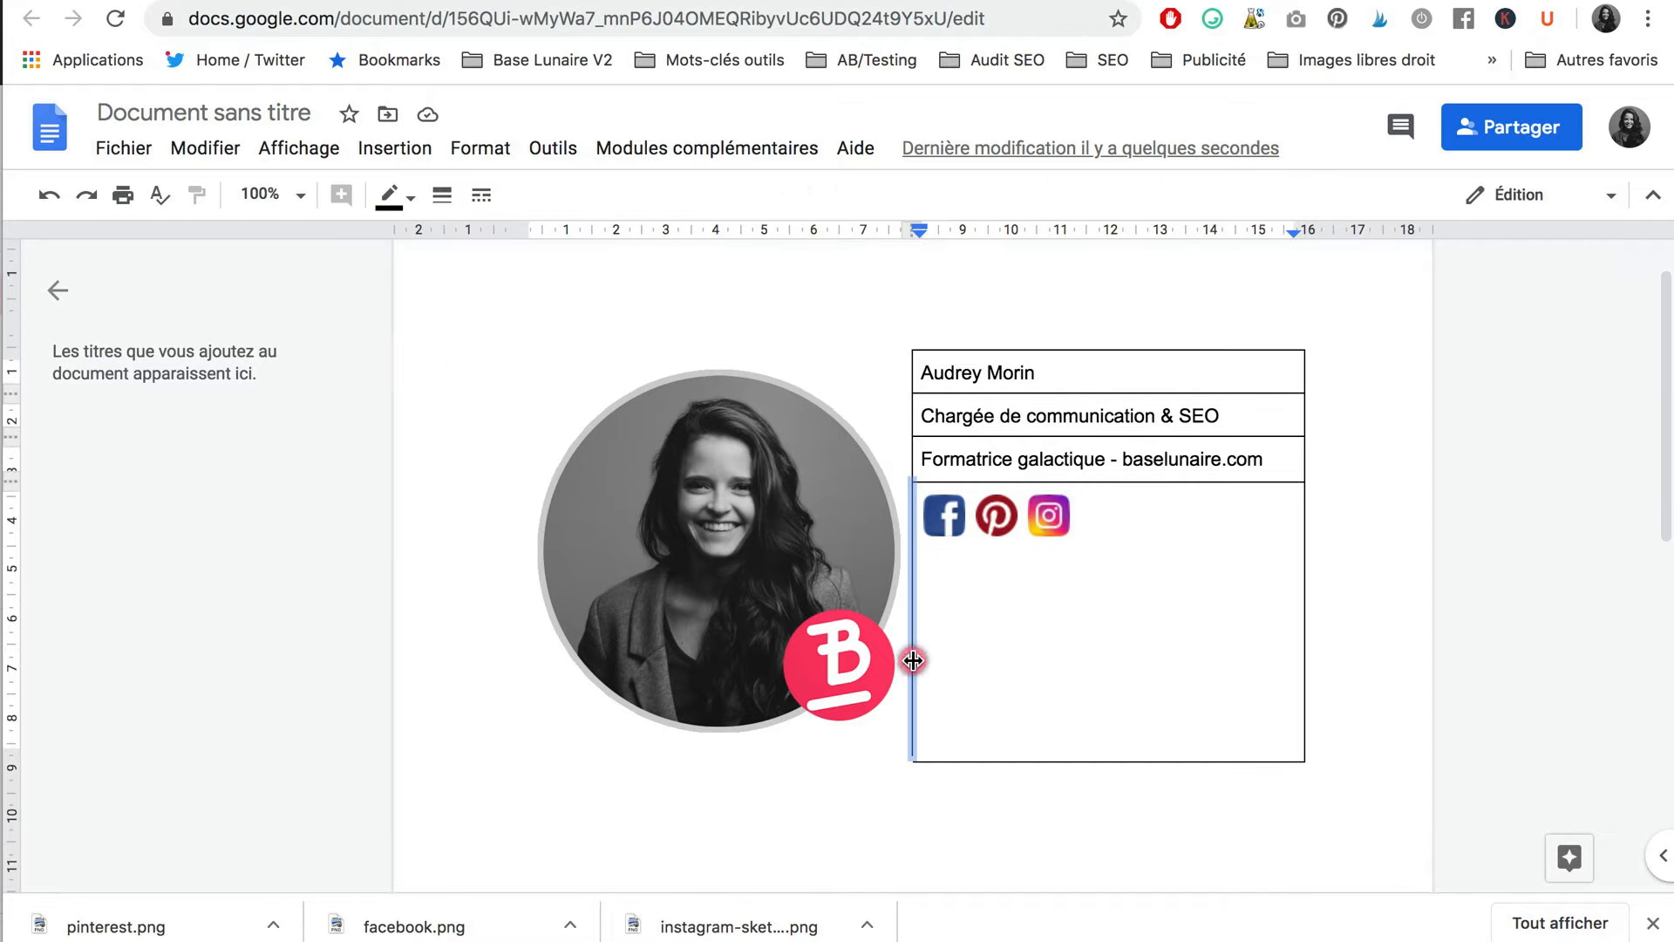
left_click(913, 372)
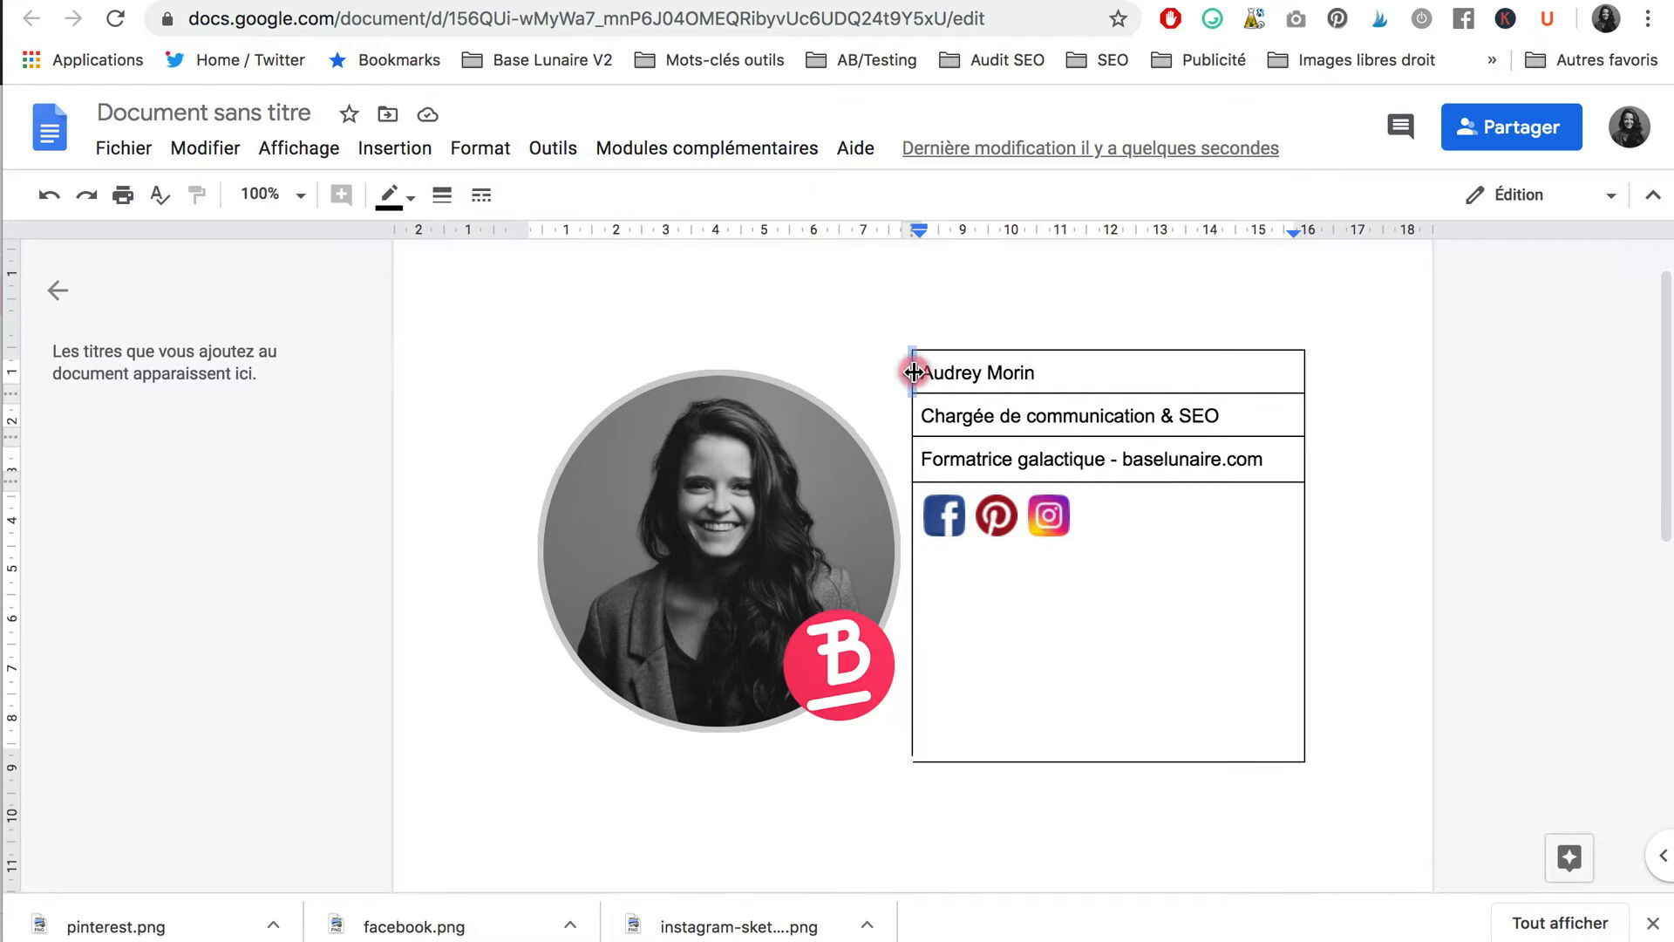
left_click(442, 195)
left_click(499, 446)
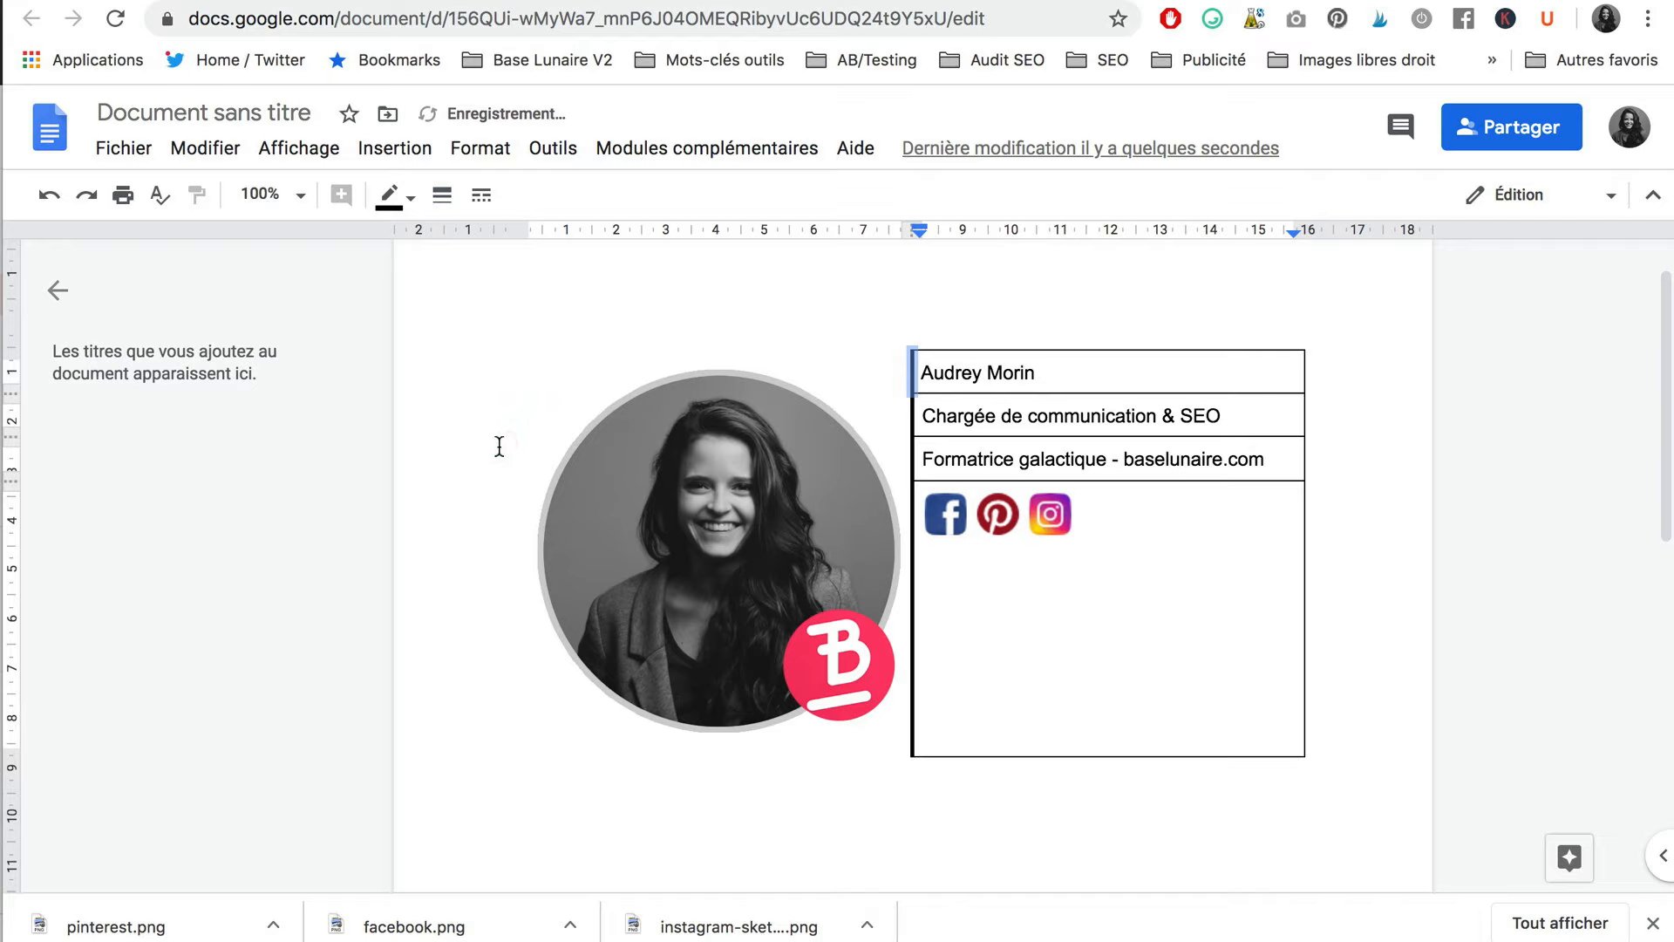
left_click(389, 195)
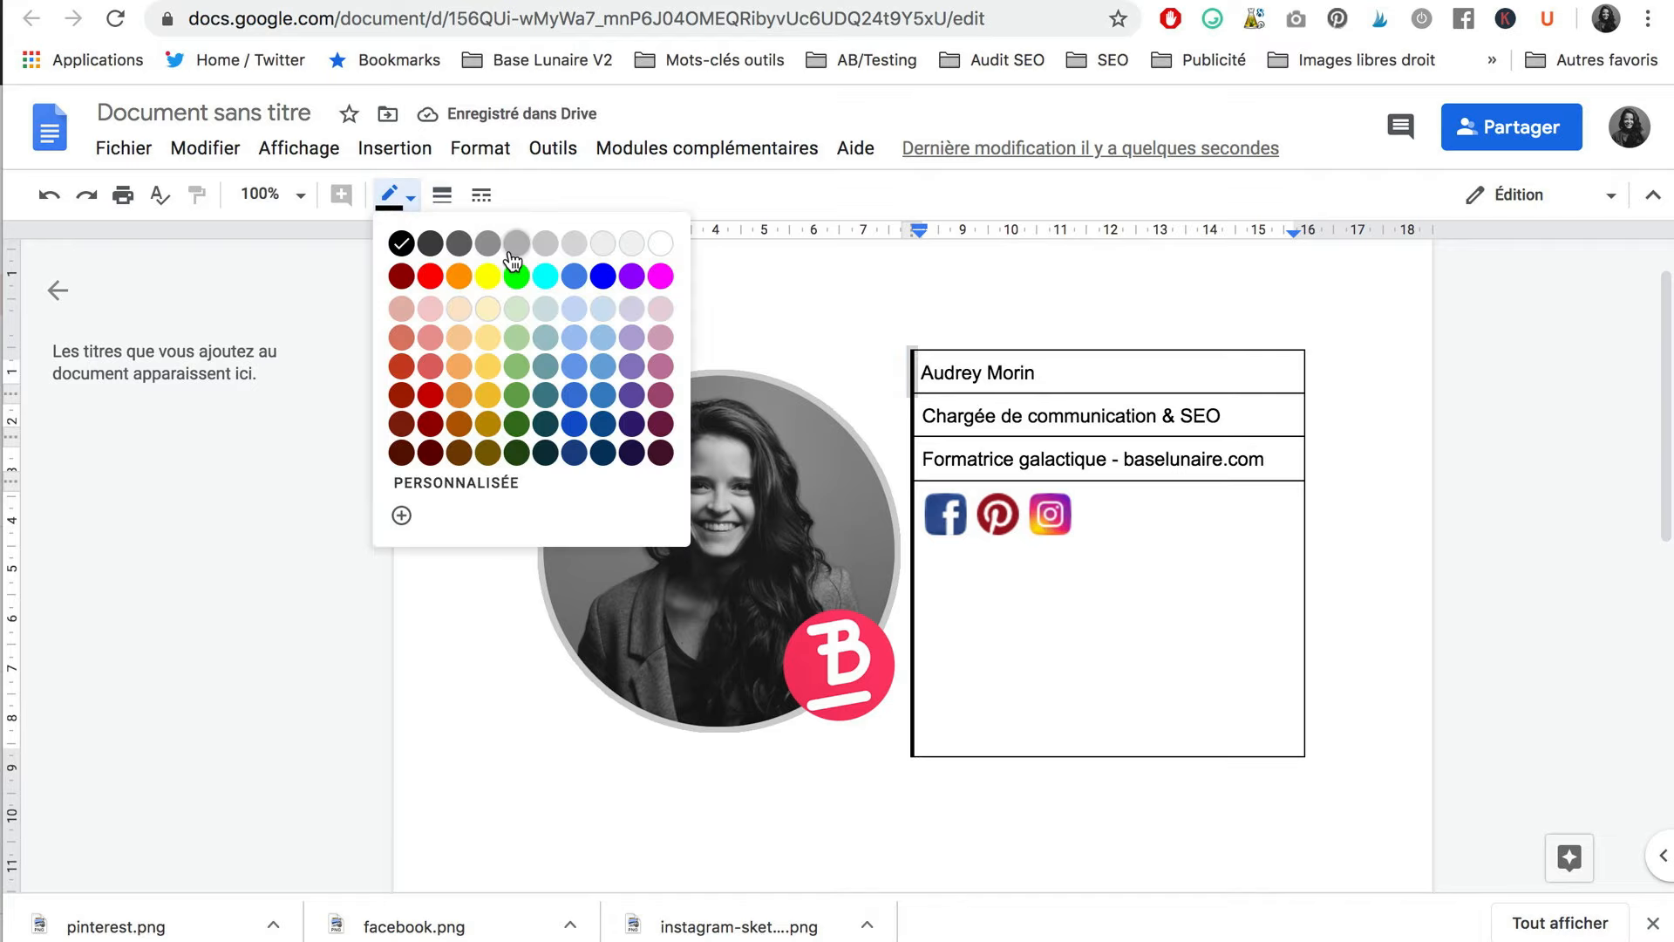
left_click(596, 249)
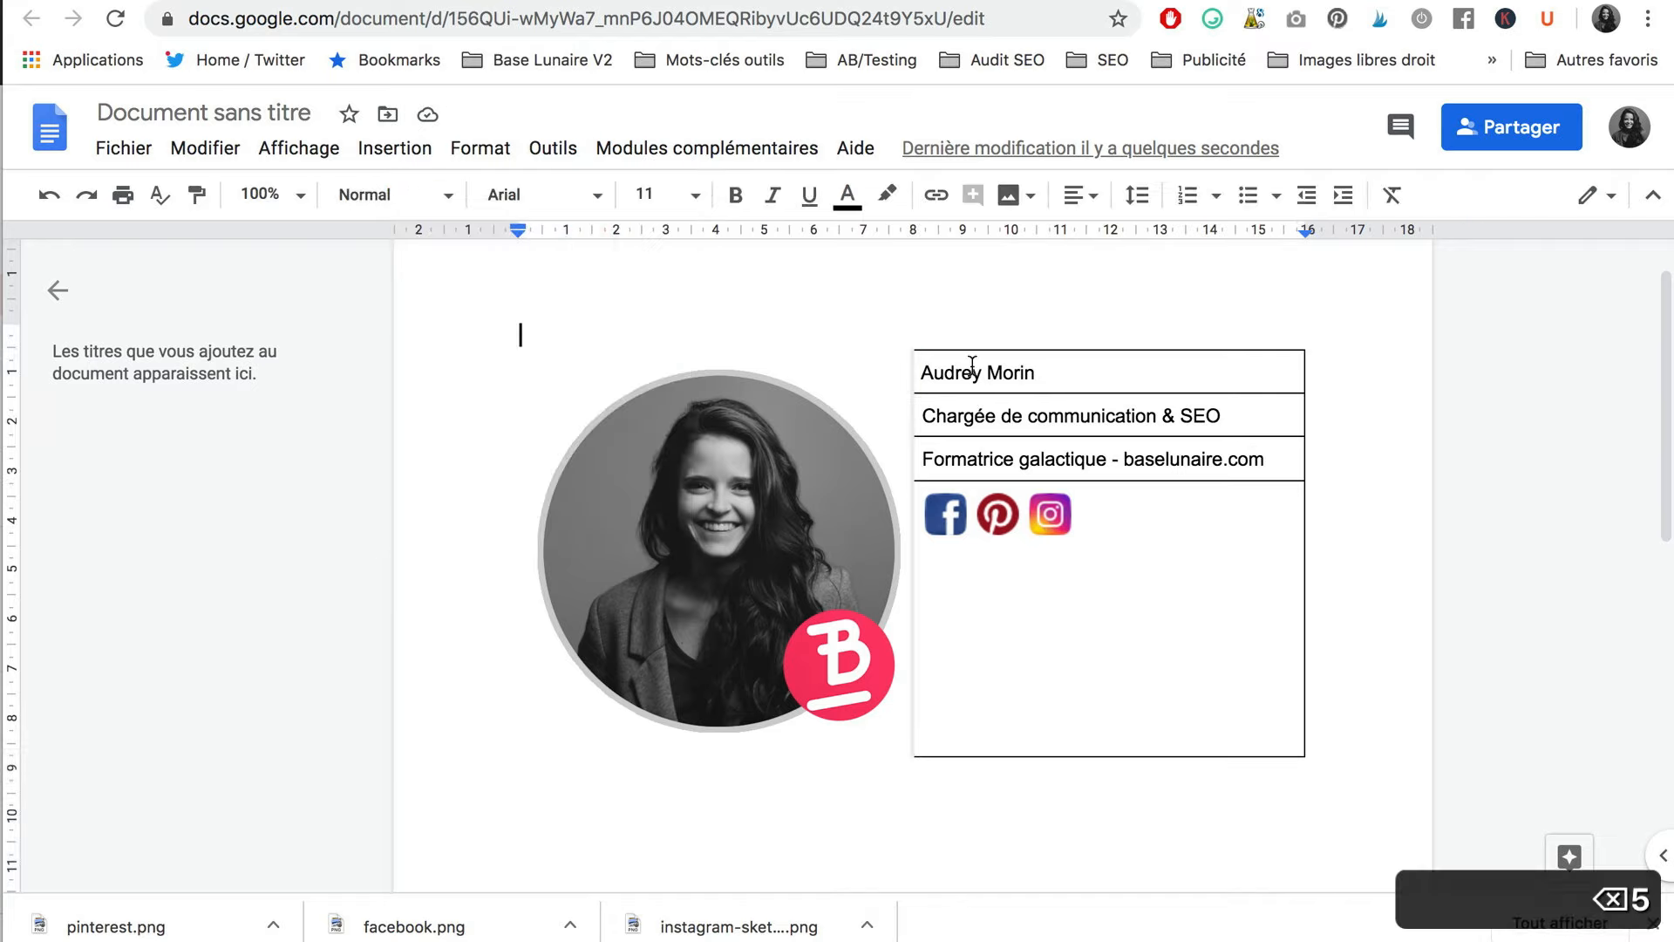
Format the name line in the first text cell as 15 pt bold
triple_click(971, 367)
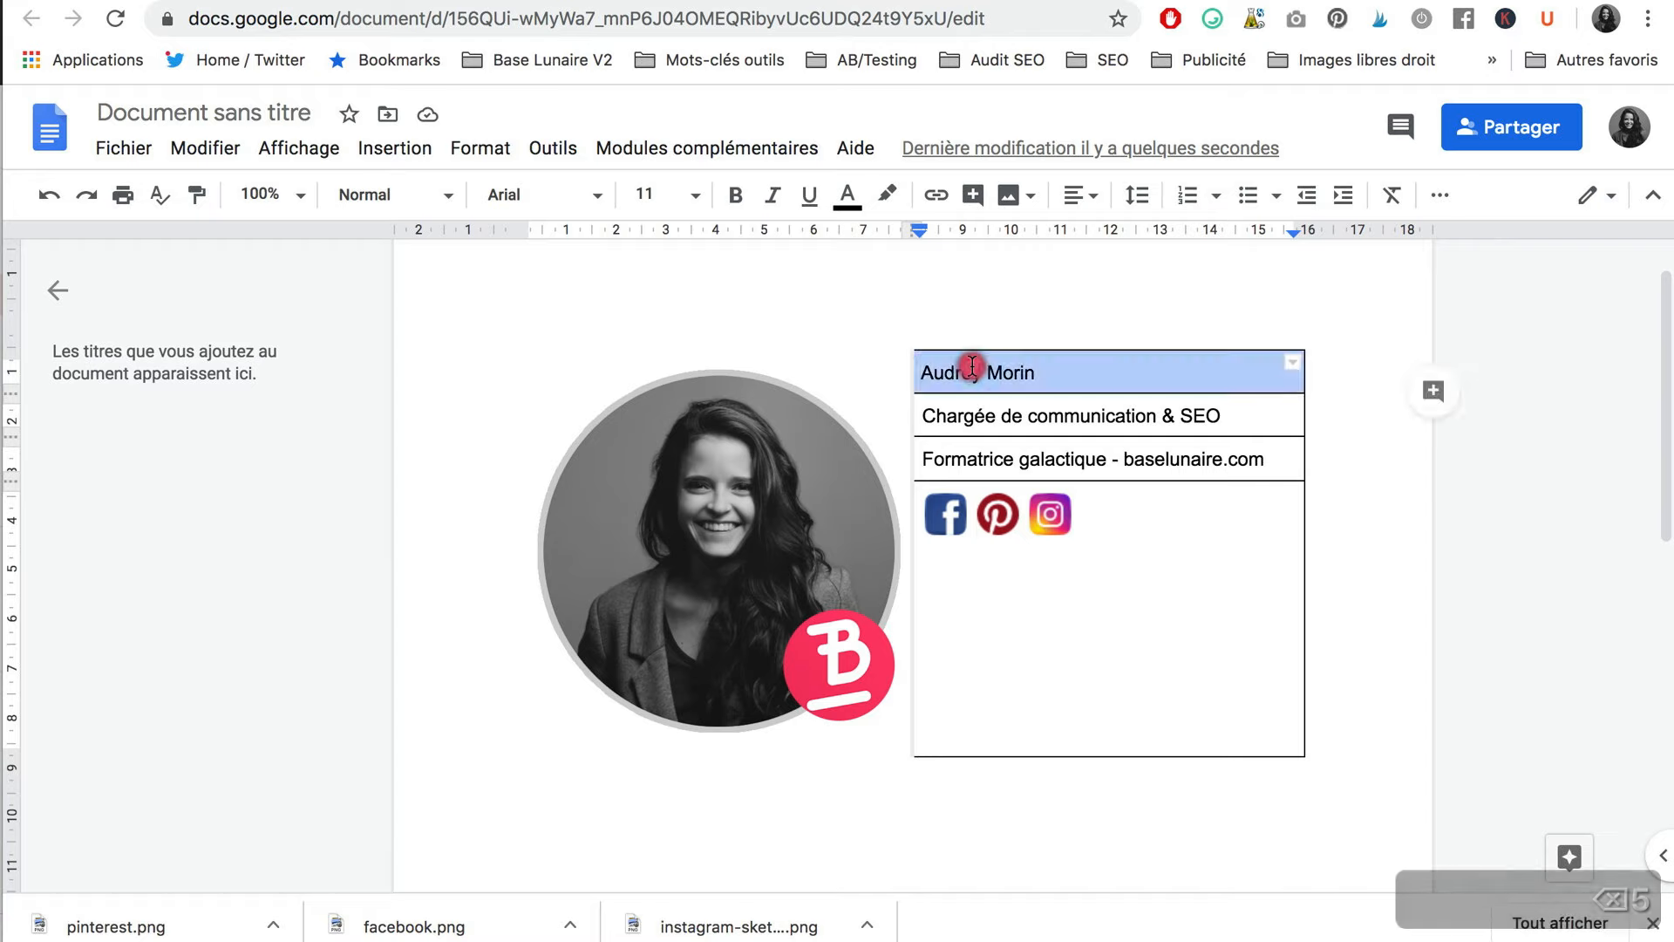
left_click(697, 198)
left_click(652, 194)
key("BackSpace")
type("5")
key("Return")
left_click(735, 197)
Format the "Chargée de communication & SEO" line in dark grey at 12 pt
triple_click(1095, 422)
left_click(852, 201)
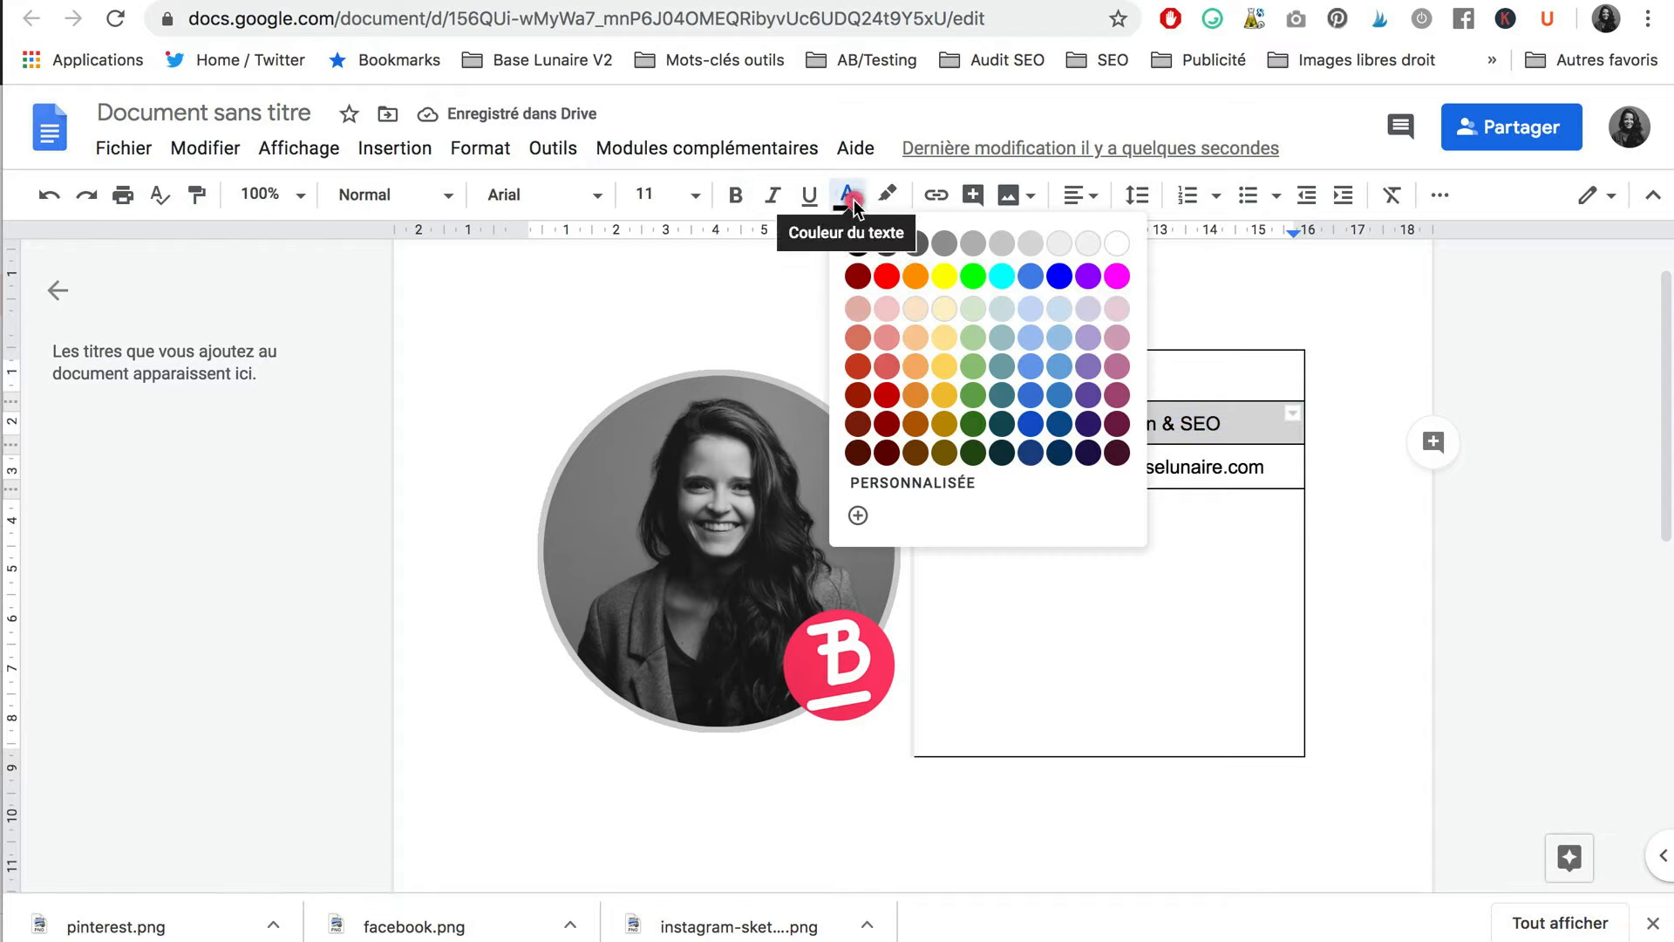
left_click(916, 243)
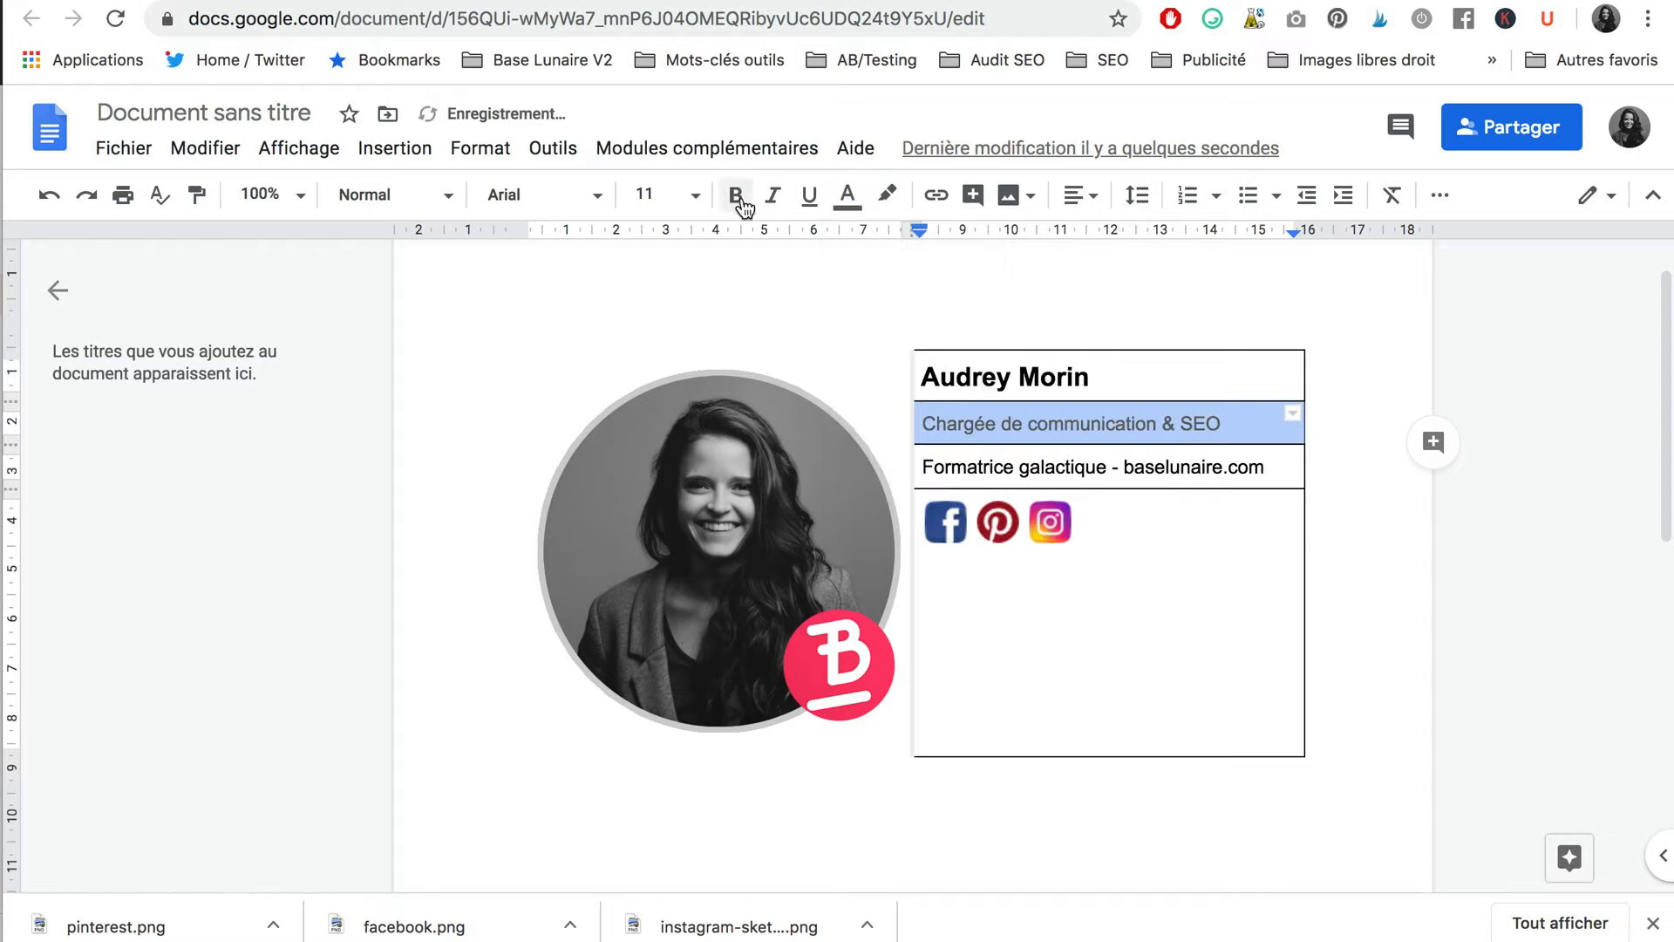
left_click(646, 194)
left_click(658, 408)
Format the "Formatrice galactique - baselunaire.com" line at 12 pt in dark grey
left_click(1112, 462)
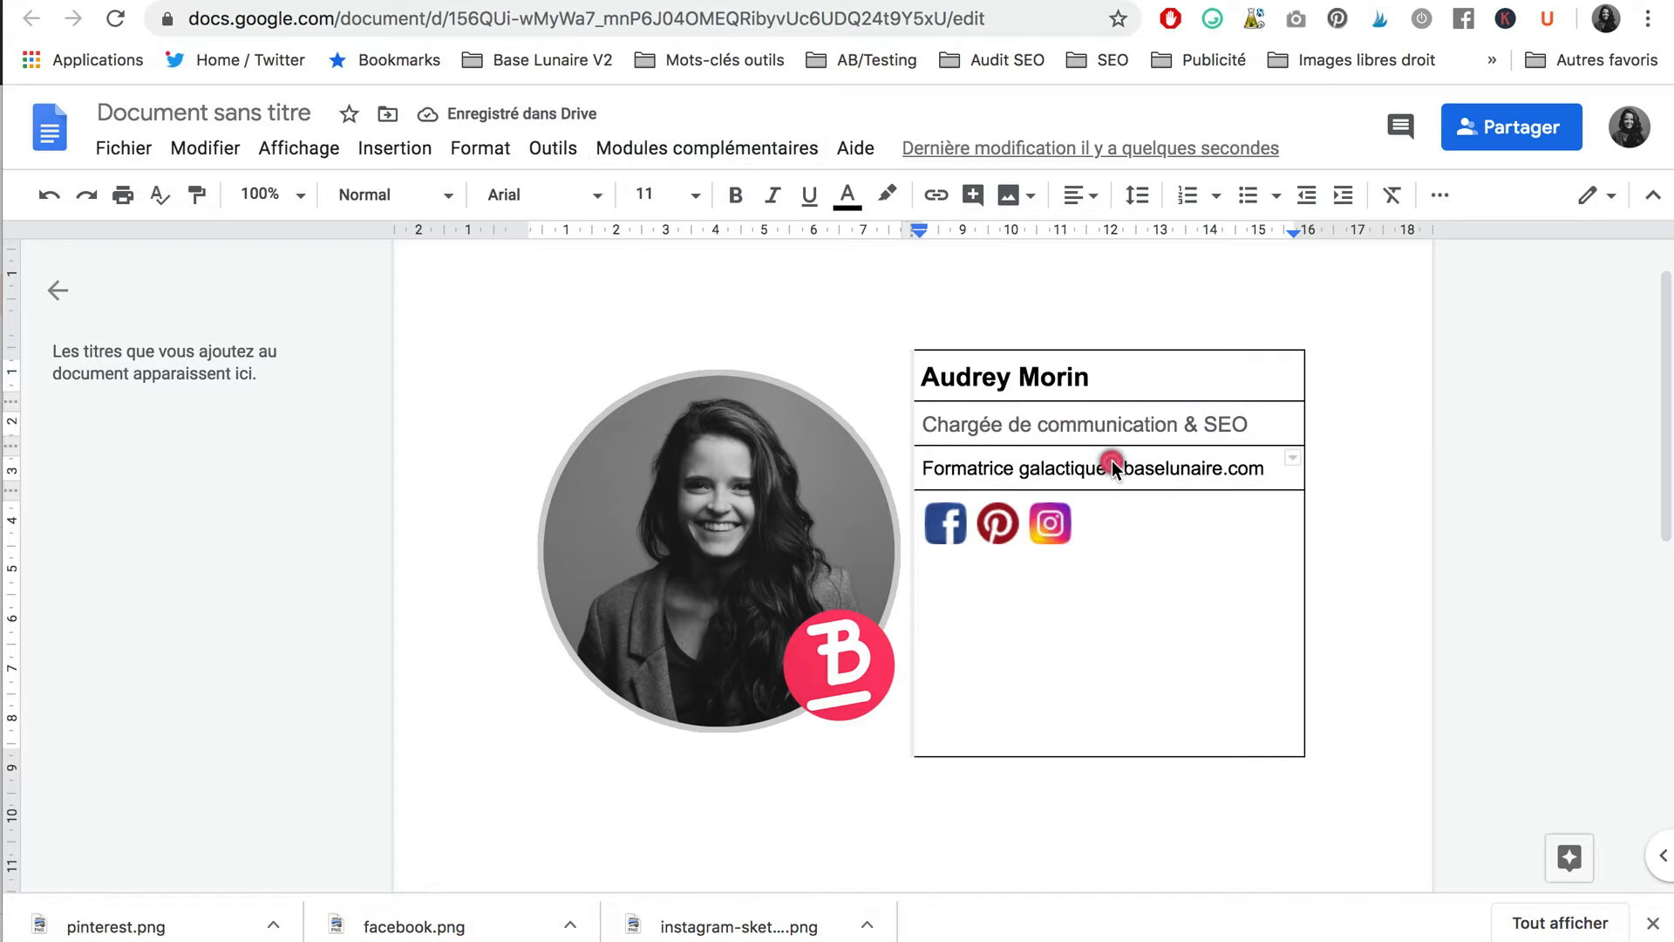
triple_click(1112, 463)
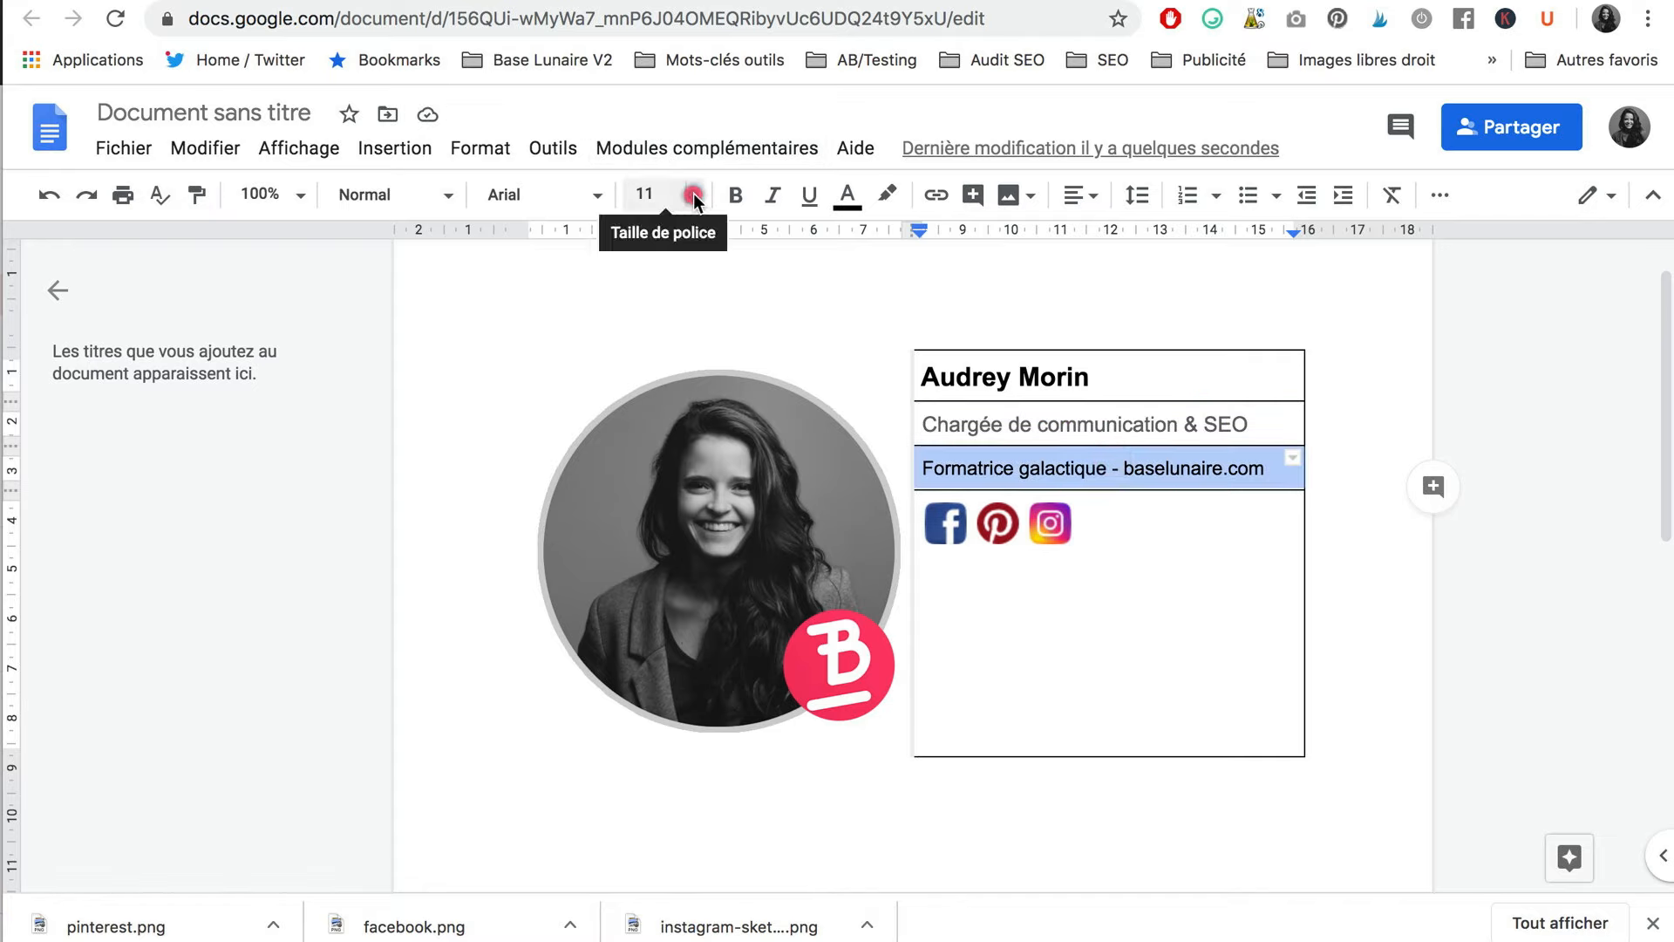
left_click(694, 197)
left_click(657, 408)
left_click(847, 195)
left_click(916, 243)
left_click(1148, 472)
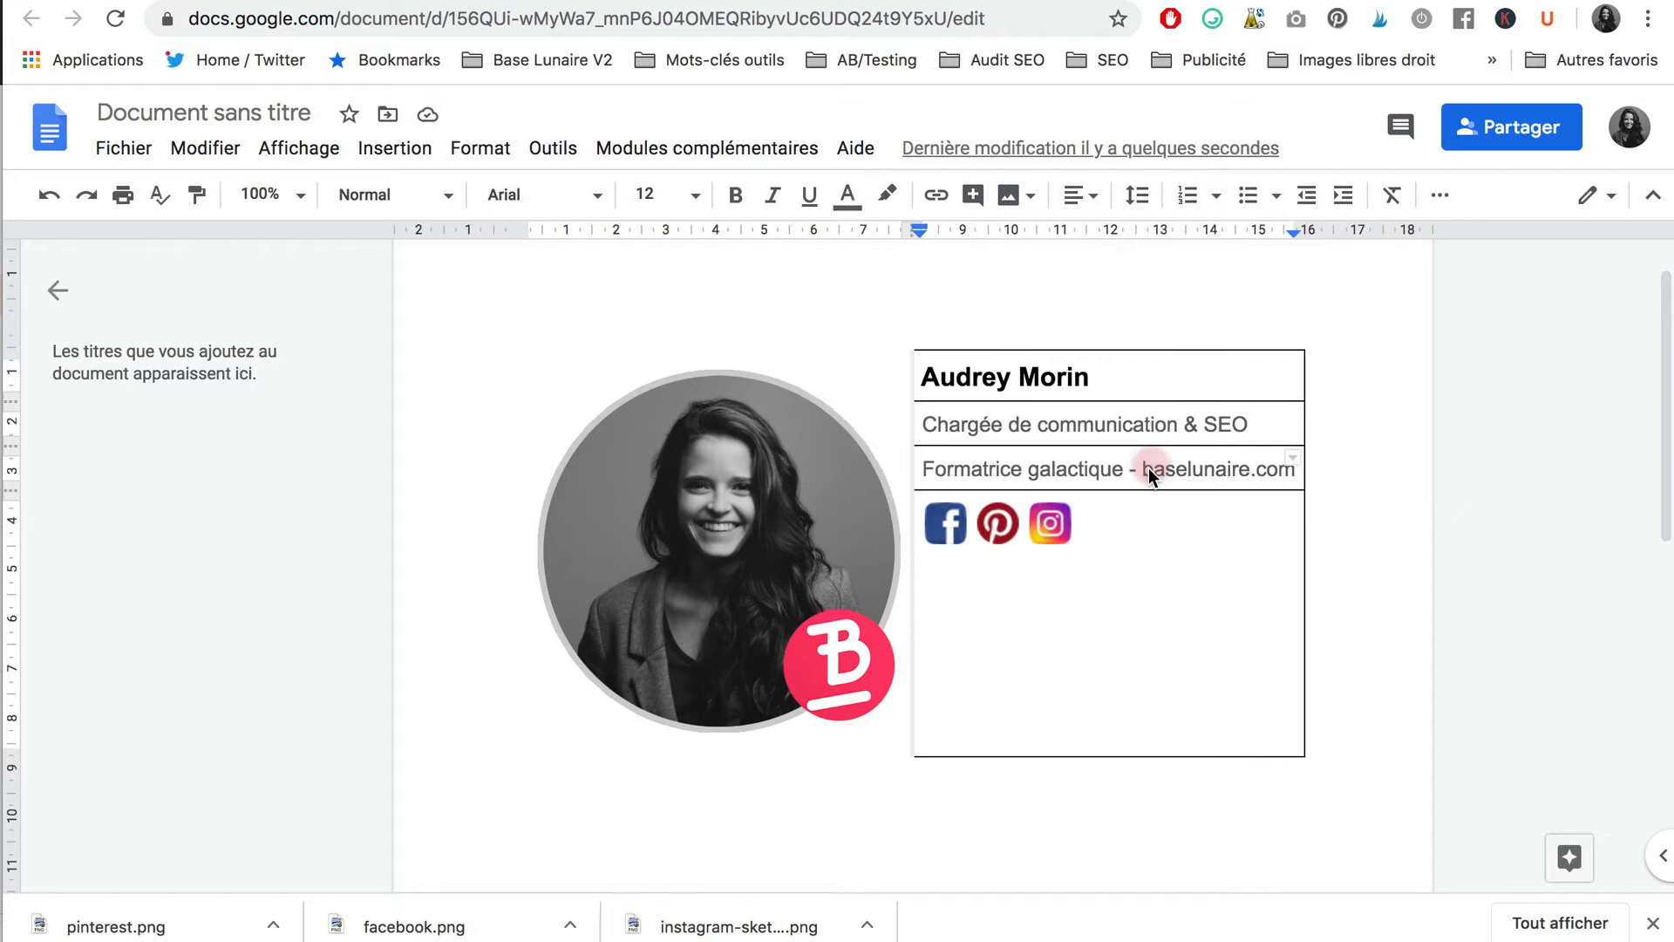
Turn the text baselunaire.com into a hyperlink to the same web address
left_click_drag(1142, 469, 1291, 472)
key("super+c")
right_click(1240, 469)
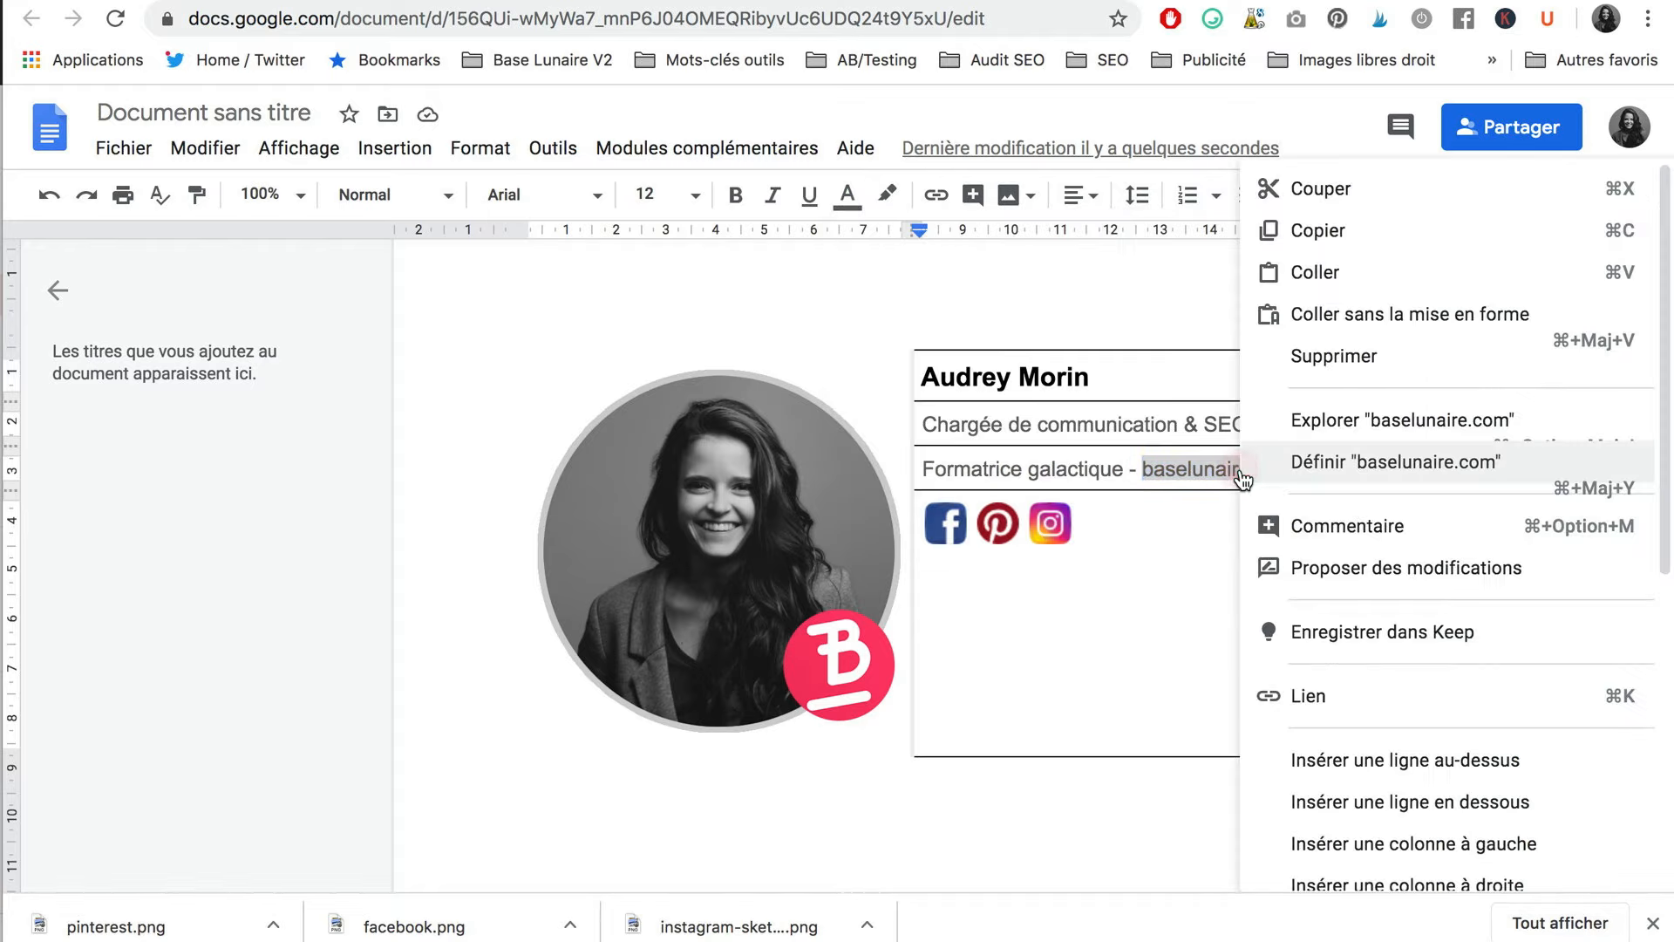
left_click(1348, 697)
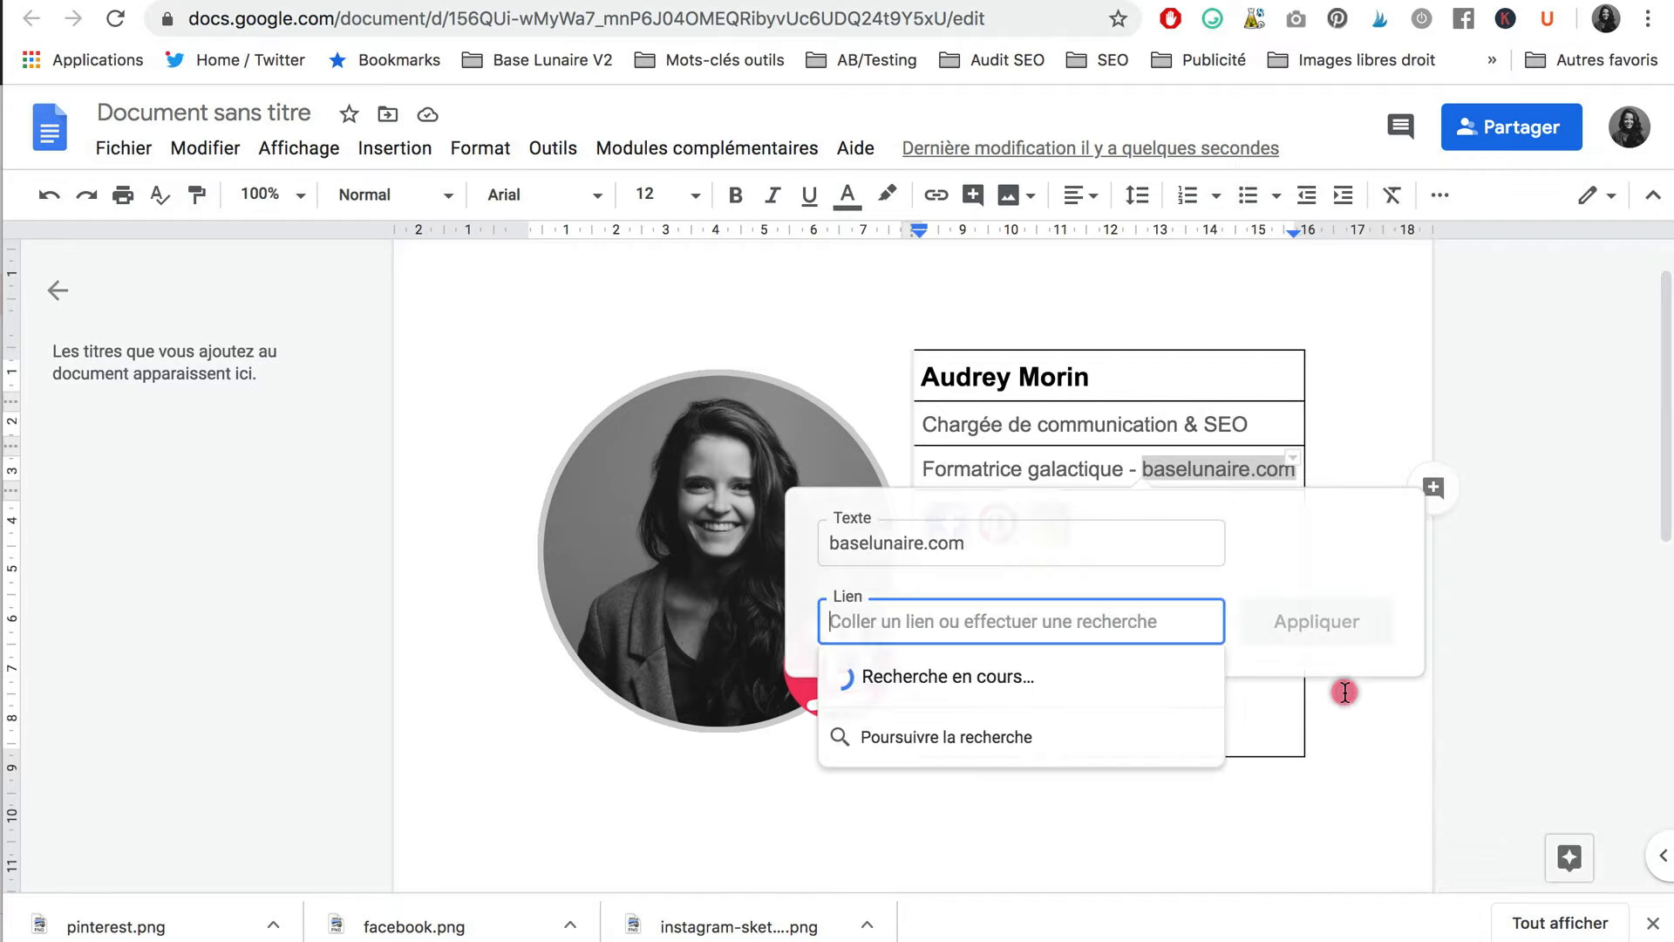
key("super+v")
left_click(1296, 643)
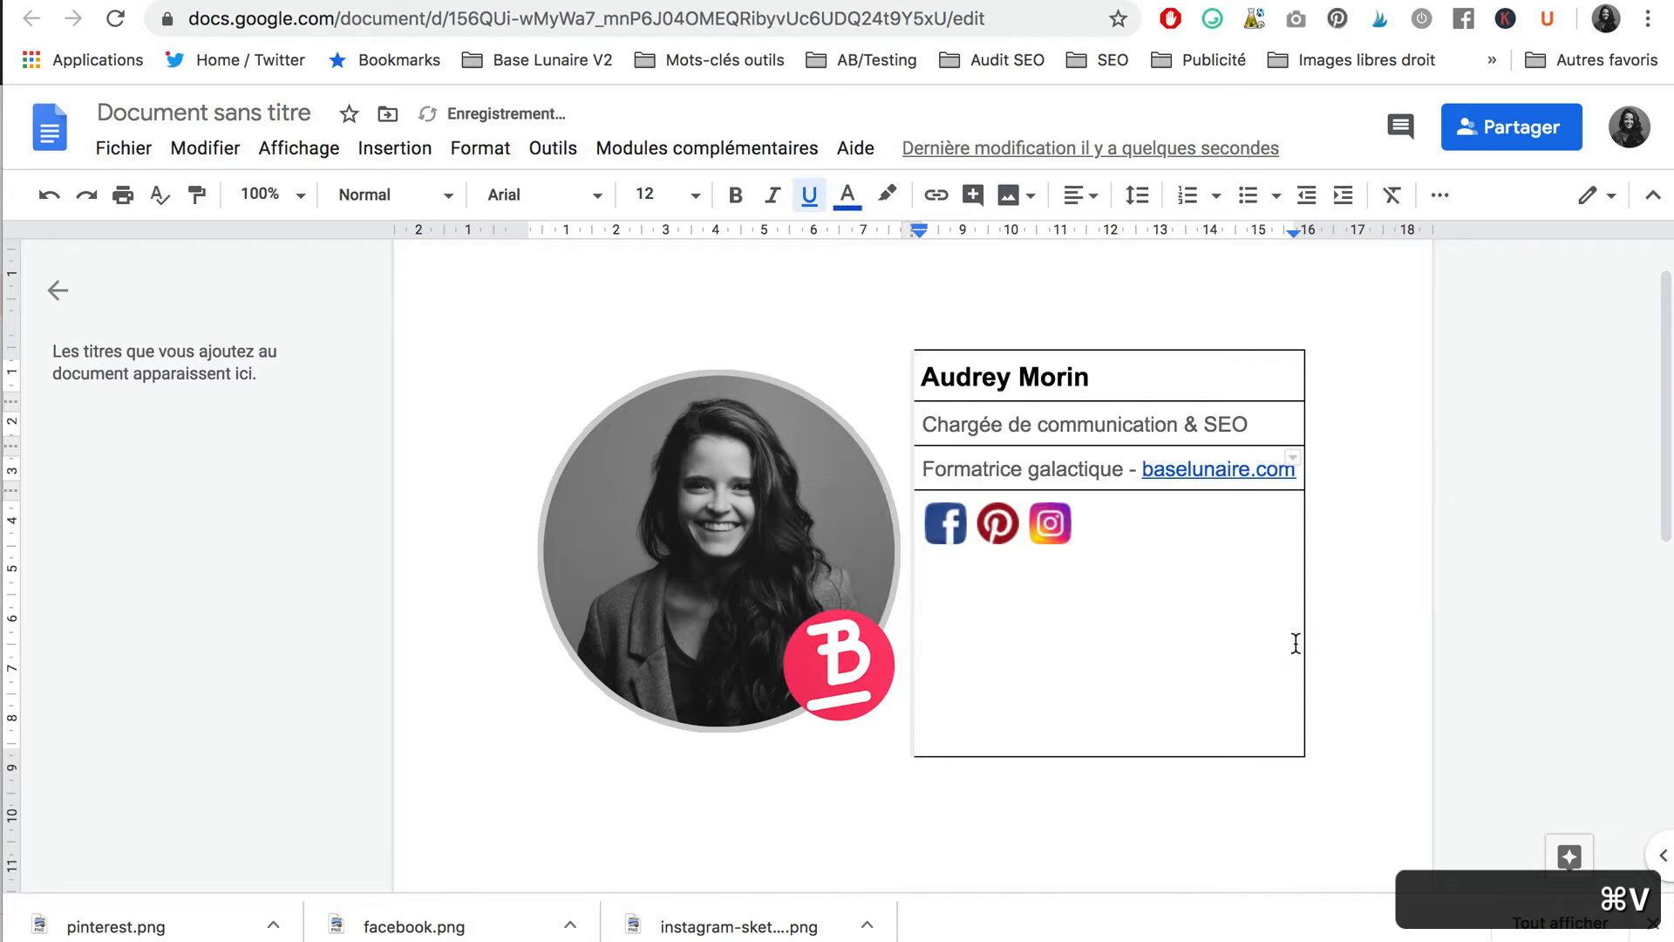
left_click(945, 523)
right_click(945, 524)
left_click(1069, 593)
type("https://www.facebook.com/baselunaire/")
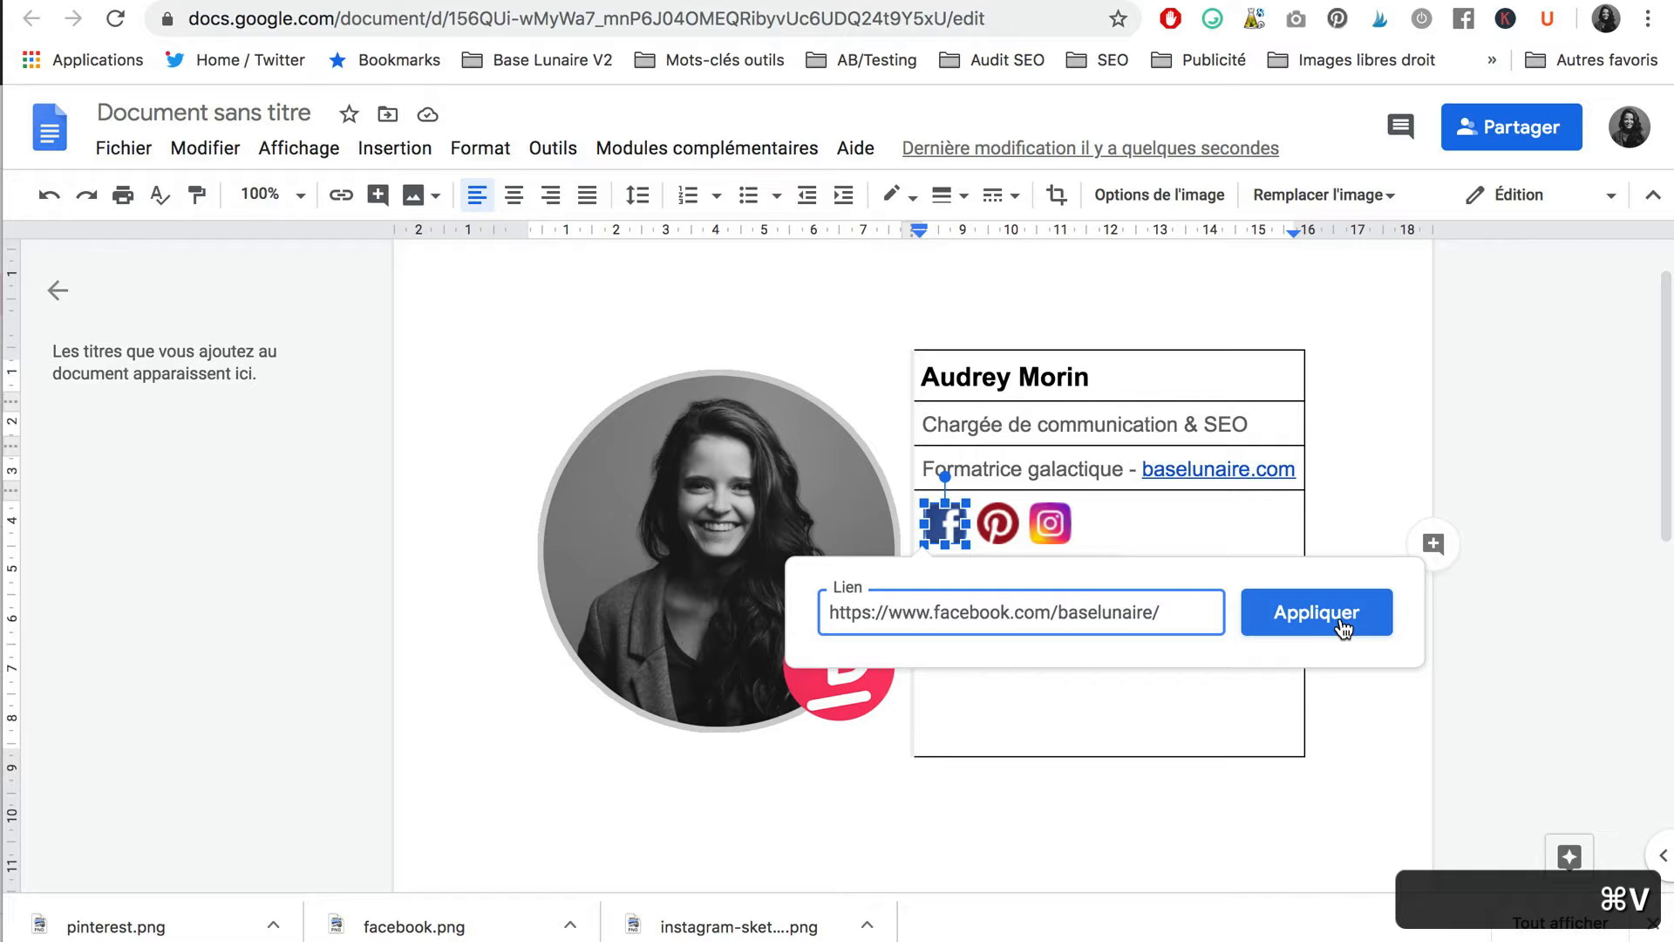
left_click(1317, 612)
left_click(998, 523)
right_click(997, 523)
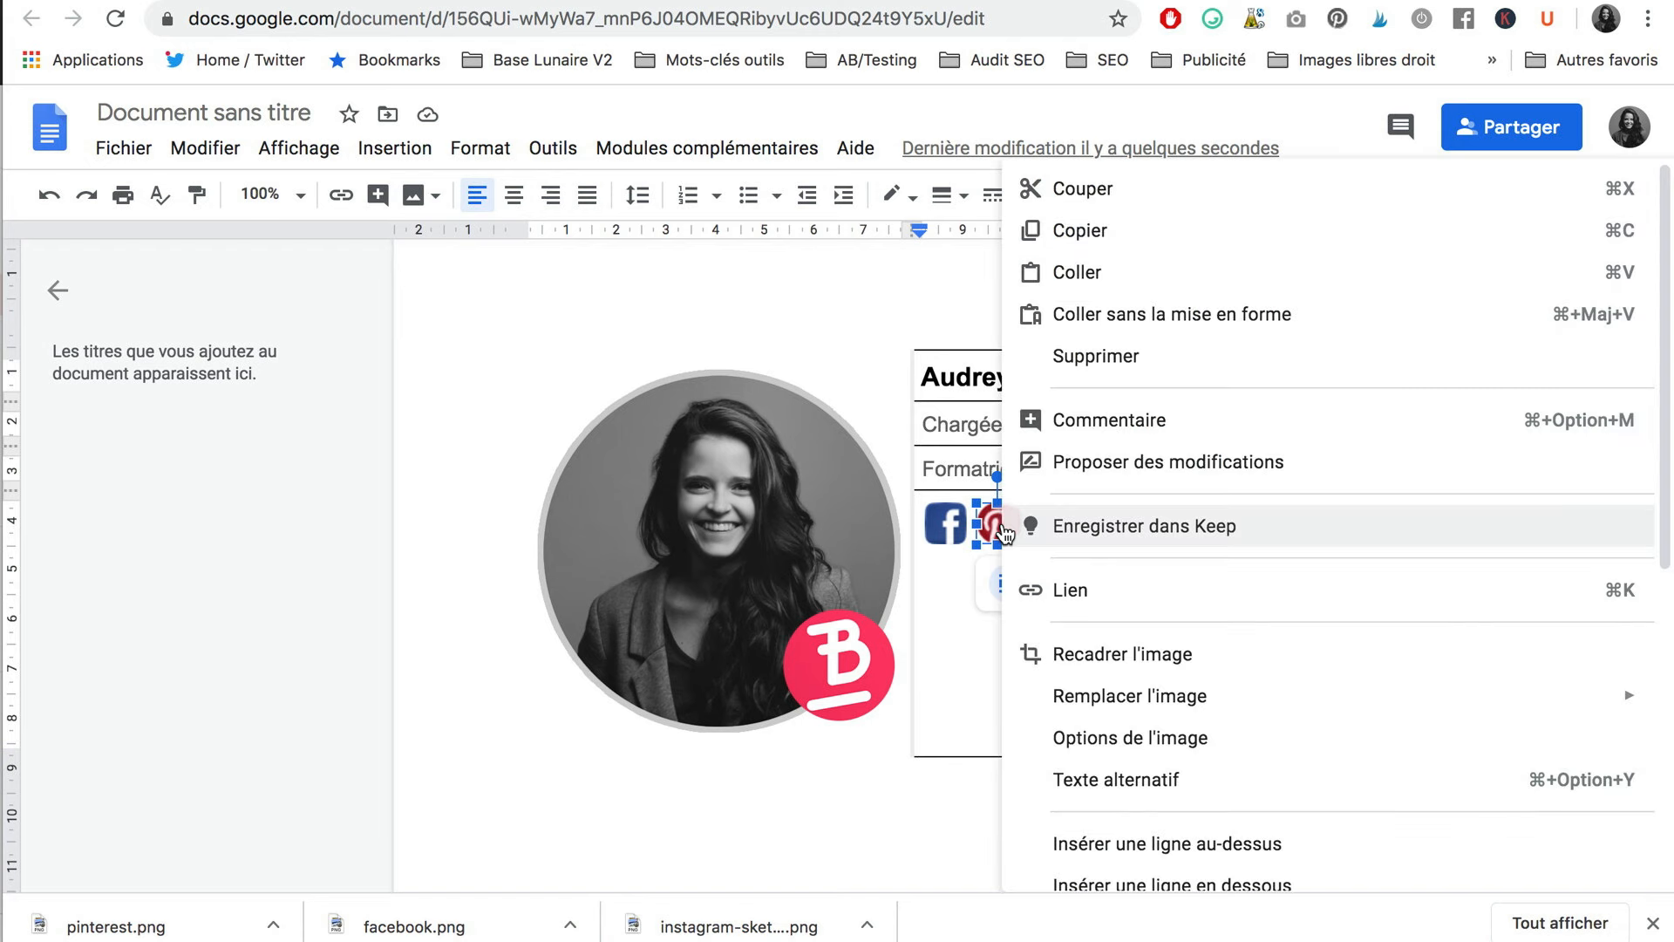
left_click(1116, 583)
type("https://www.pinterest.fr/baselunaire/")
left_click(1308, 615)
right_click(1050, 524)
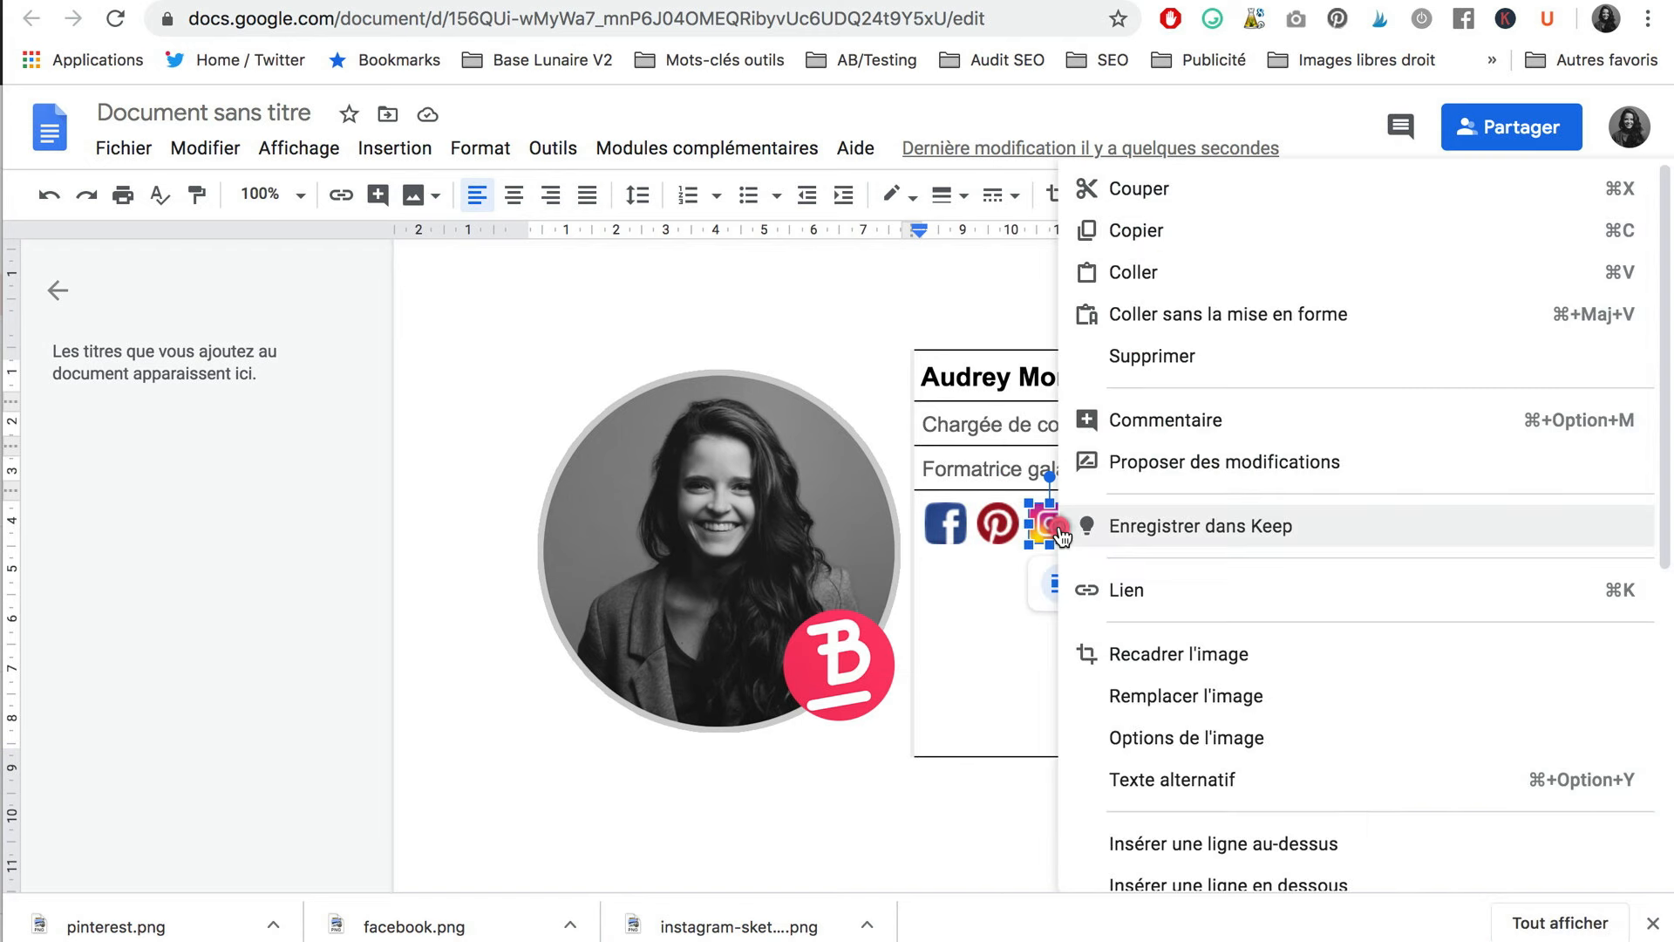
left_click(1195, 591)
type("https://www.instagram.com/labaselunaire/")
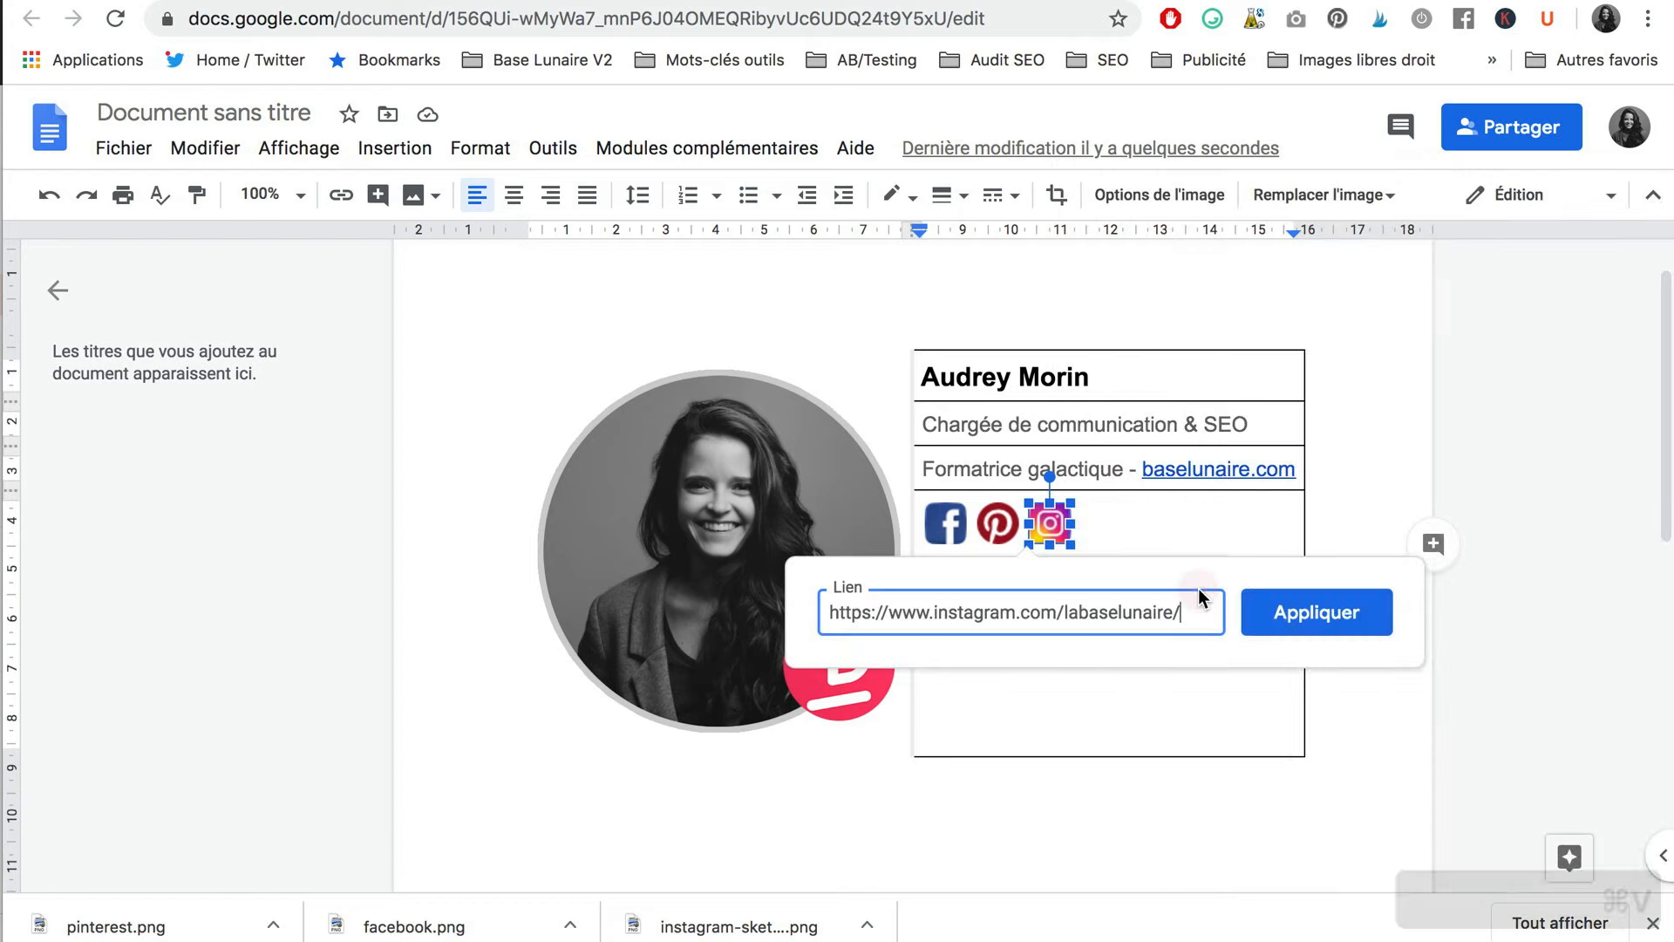
left_click(1326, 610)
Add a leading space before the content of each text cell and widen the text column to about 18 on the ruler
left_click(923, 377)
left_click(917, 424)
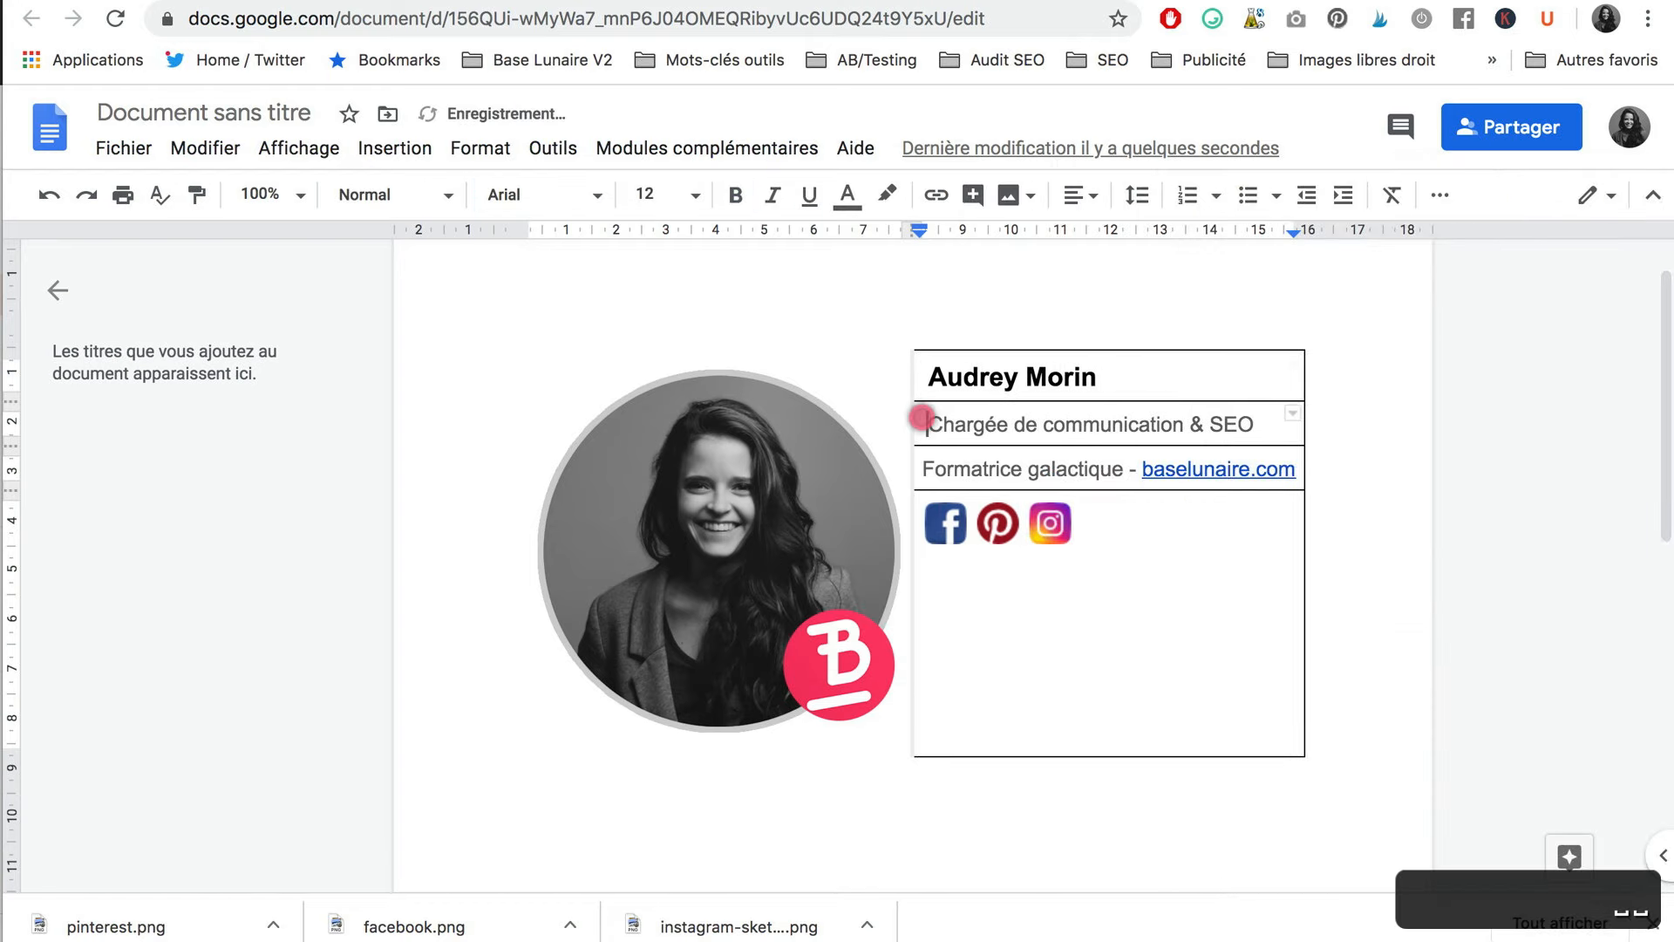
left_click(925, 467)
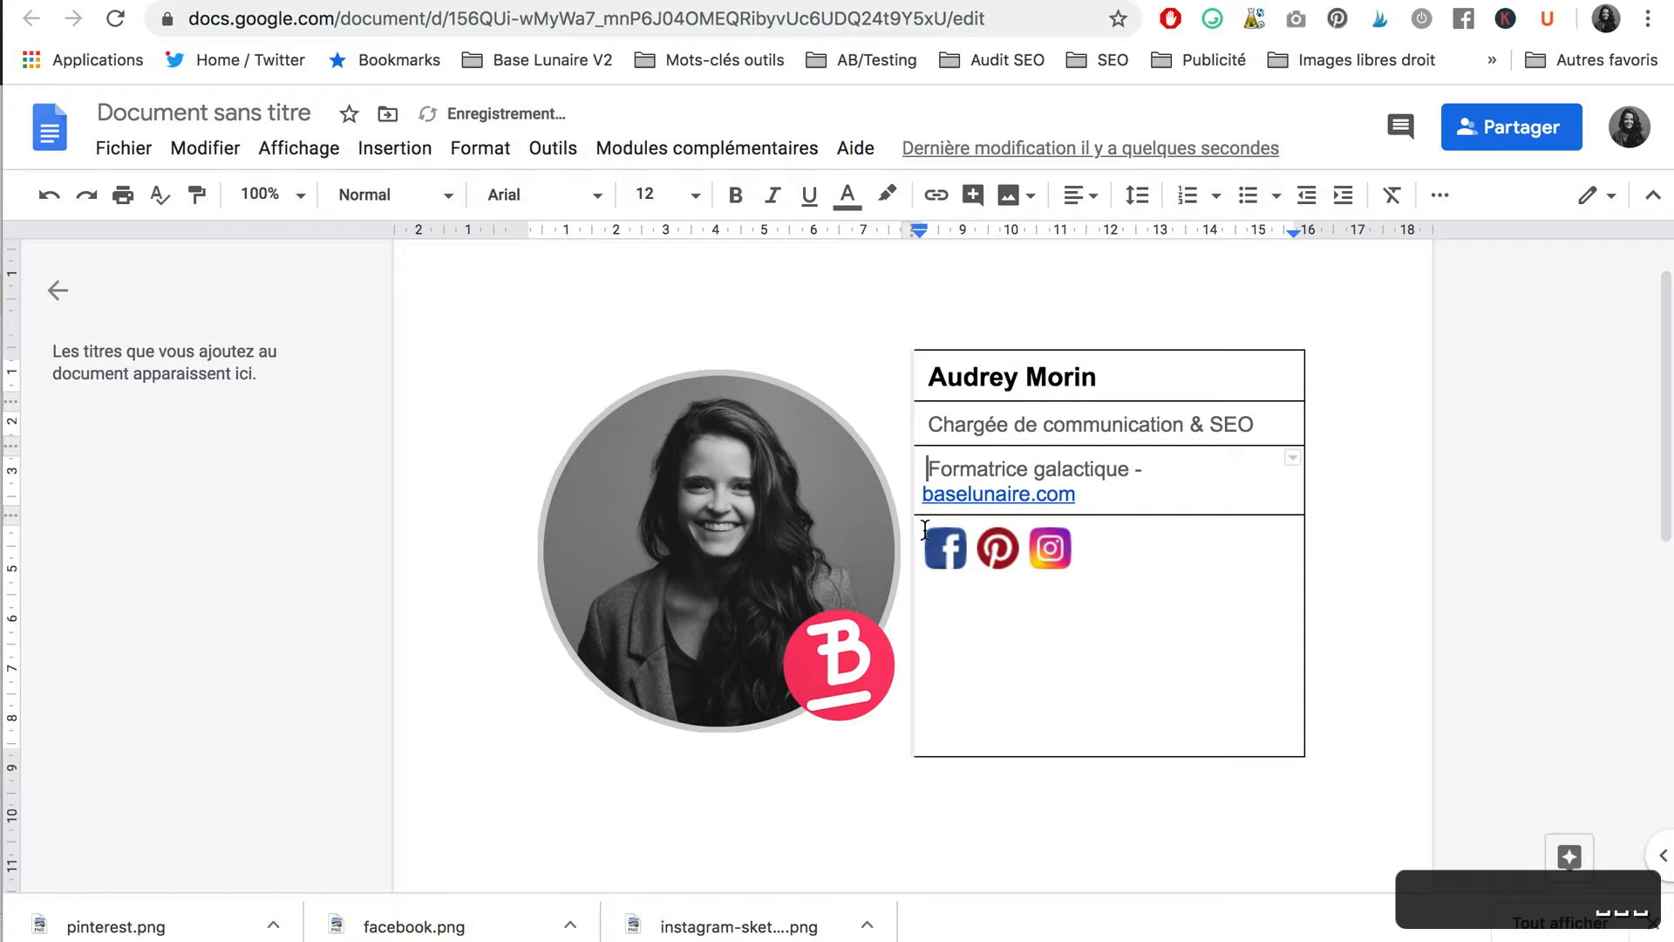
left_click_drag(1303, 373, 1412, 377)
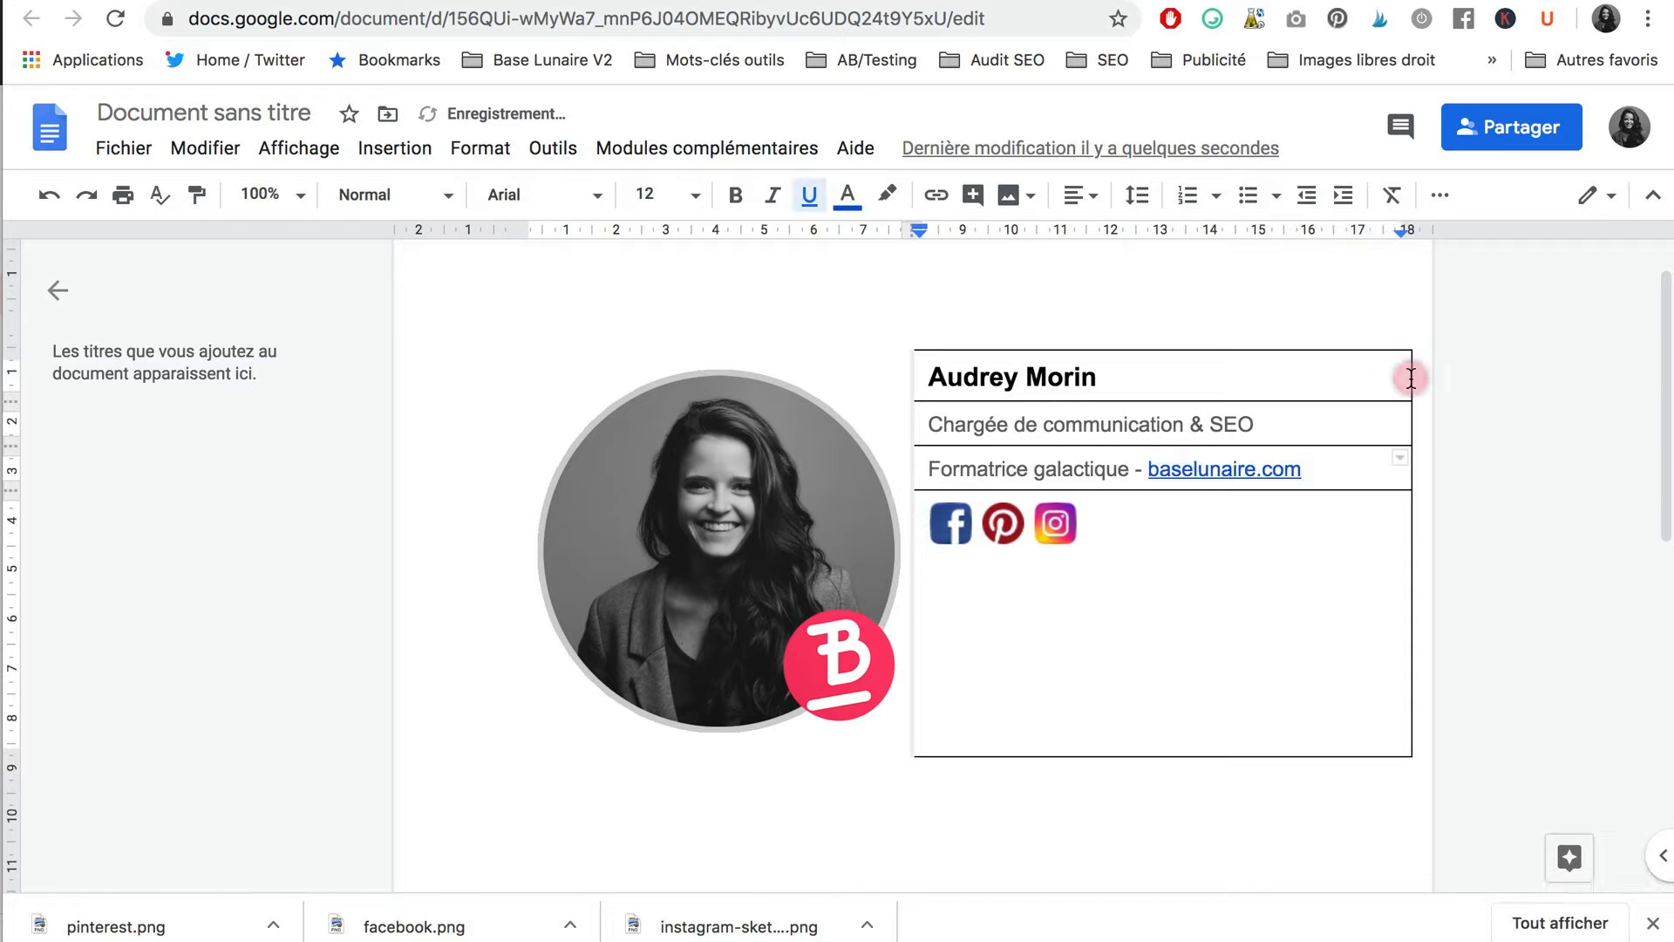
Set the top, bottom and inner horizontal borders of the text column to 0 pt
left_click(1238, 755)
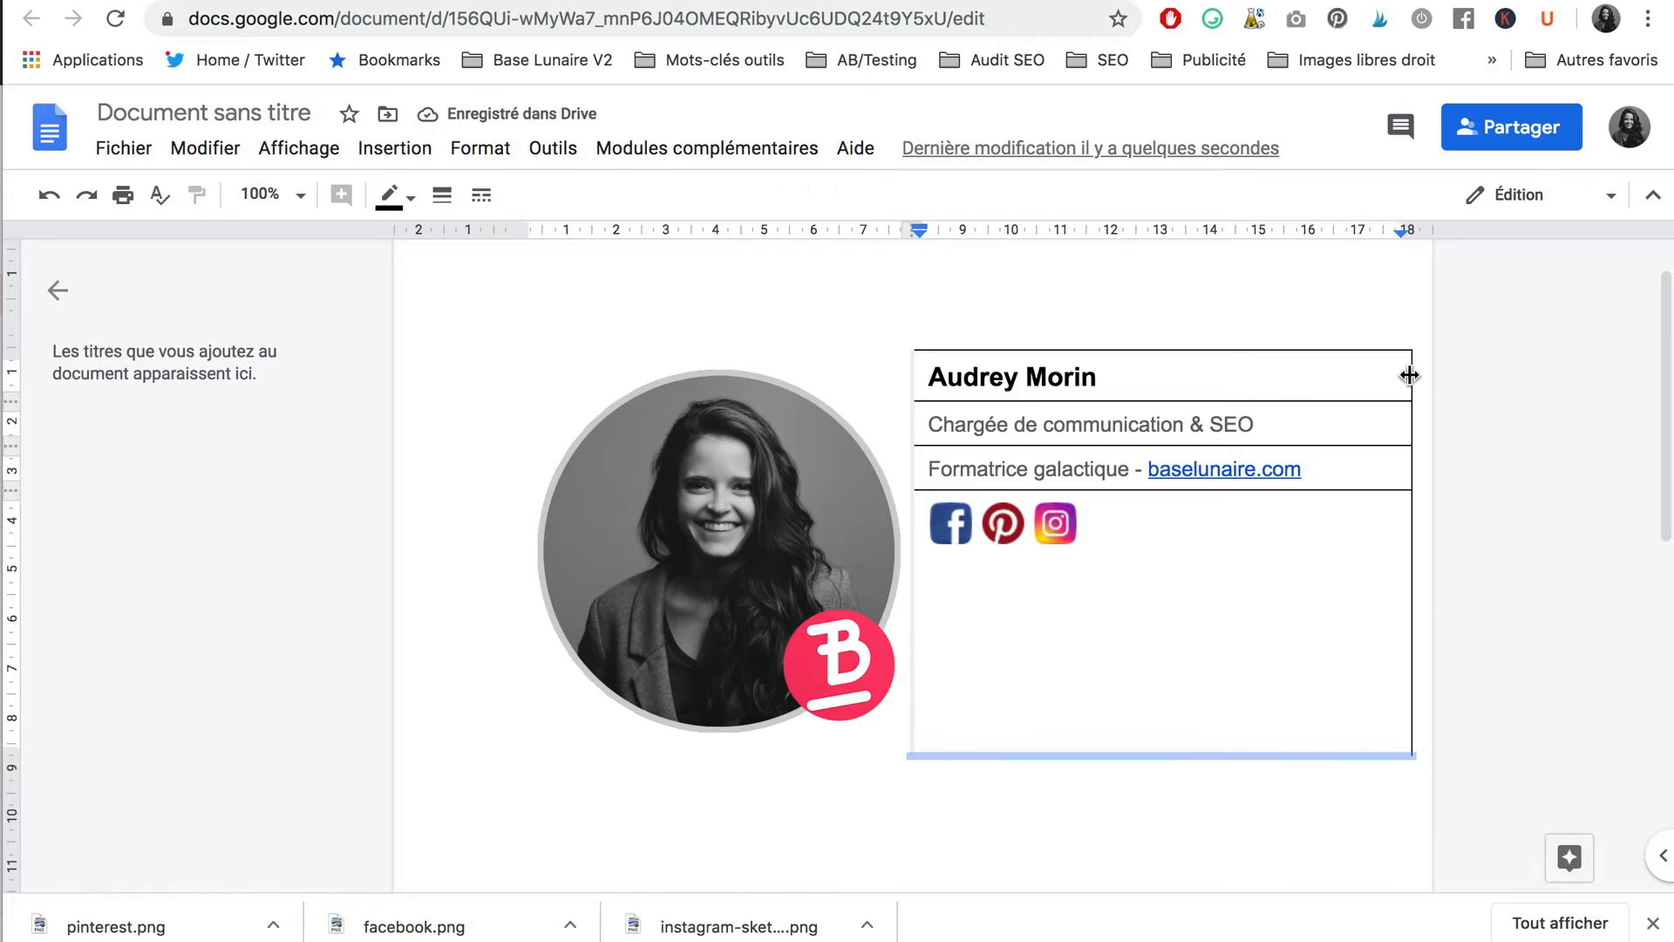
left_click(919, 351)
left_click(441, 195)
left_click(456, 241)
left_click(1116, 443)
left_click(441, 195)
left_click(495, 234)
left_click(1117, 486)
left_click(443, 195)
left_click(476, 243)
Set the outer right border of the text column to 0 pt
left_click(1412, 371)
left_click(438, 192)
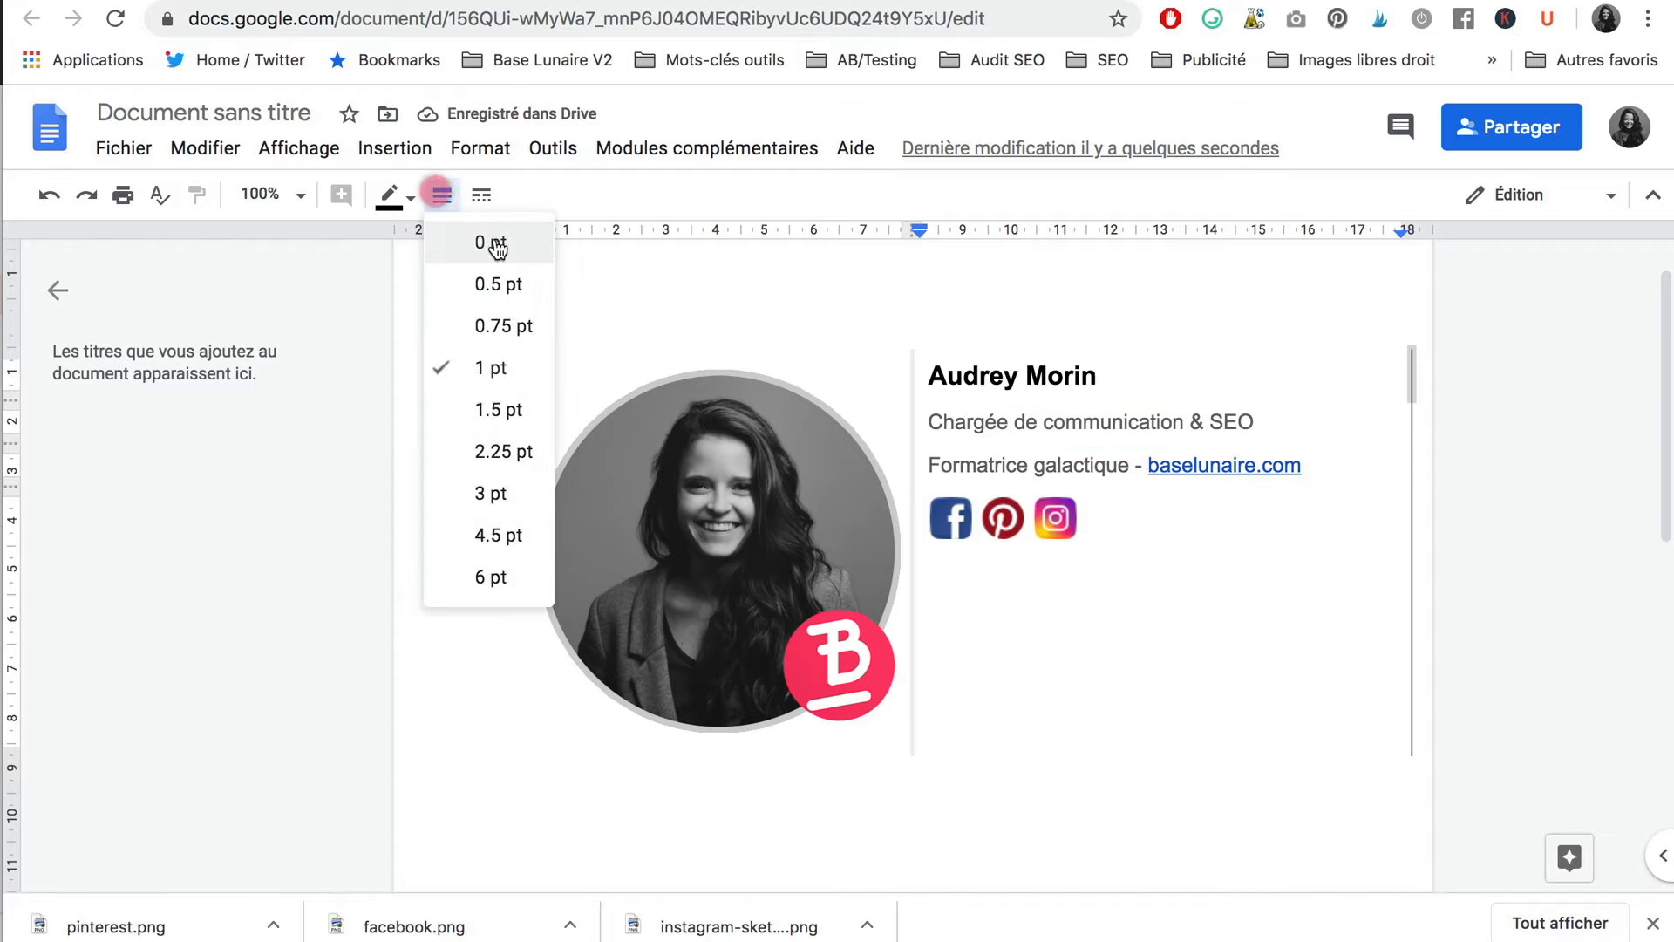
left_click(497, 248)
Shrink the profile photo to less than half its width and narrow the photo column to fit it
left_click(635, 590)
left_click_drag(534, 736, 567, 622)
left_click_drag(913, 423, 784, 429)
left_click_drag(786, 494, 781, 493)
left_click_drag(749, 623, 702, 572)
left_click_drag(782, 489, 747, 489)
left_click(1164, 749)
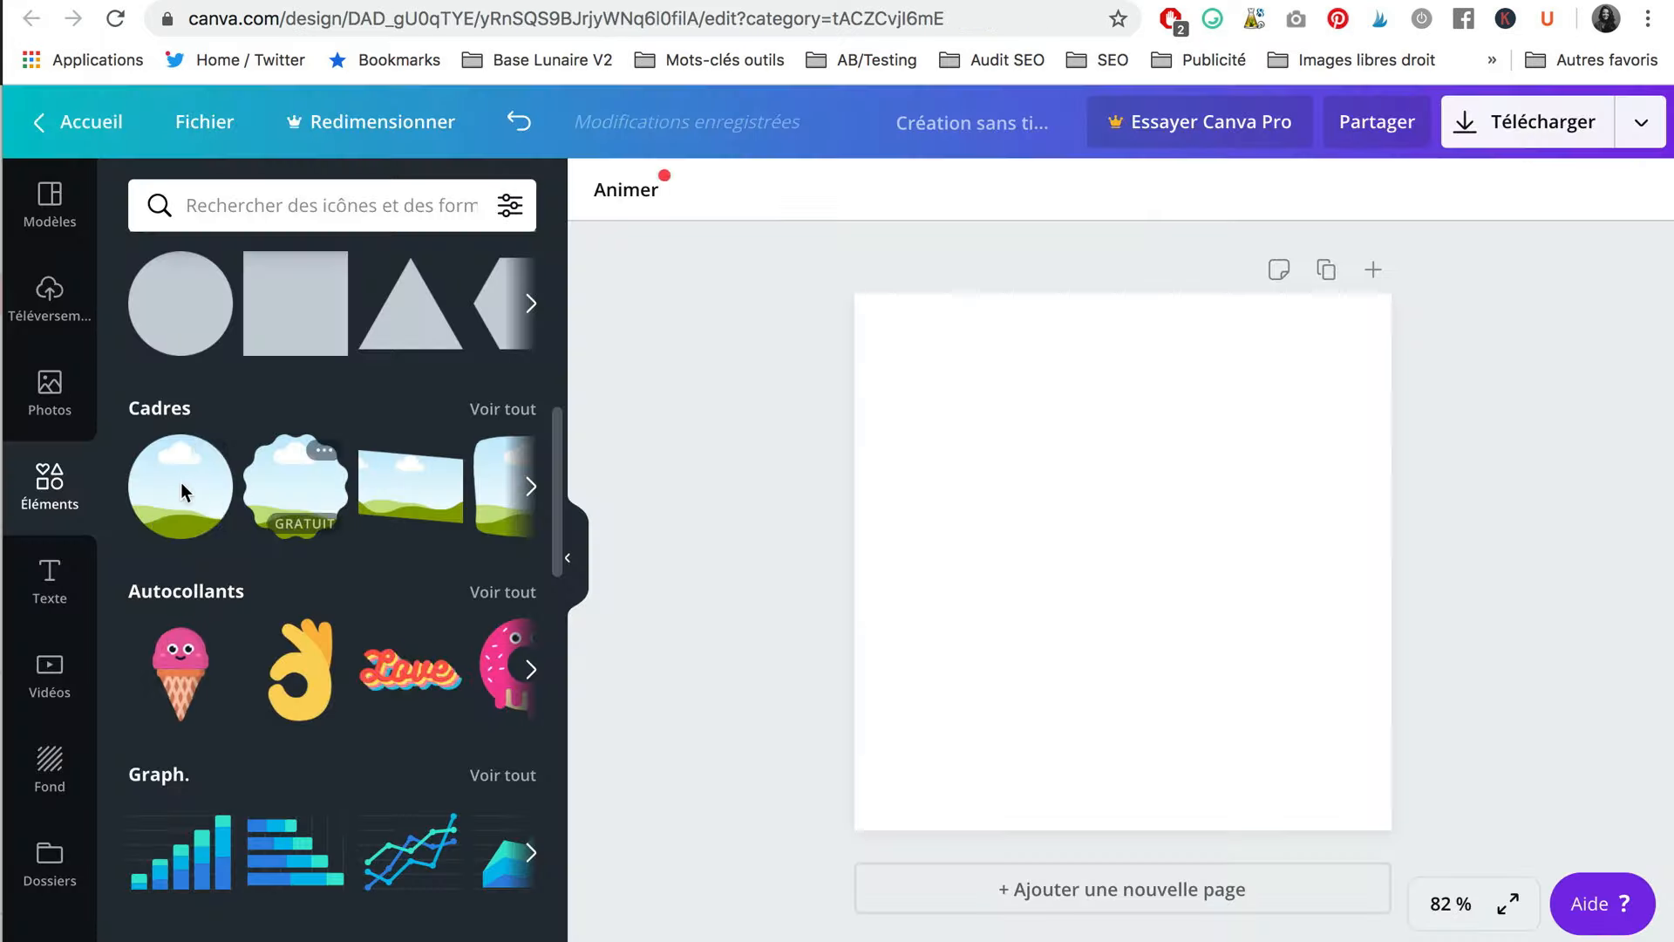
In Canva, add a circular frame to the blank design and fill it with the photo of the woman and candle
left_click(181, 483)
left_click(50, 392)
left_click_drag(348, 344, 1162, 561)
left_click(924, 691)
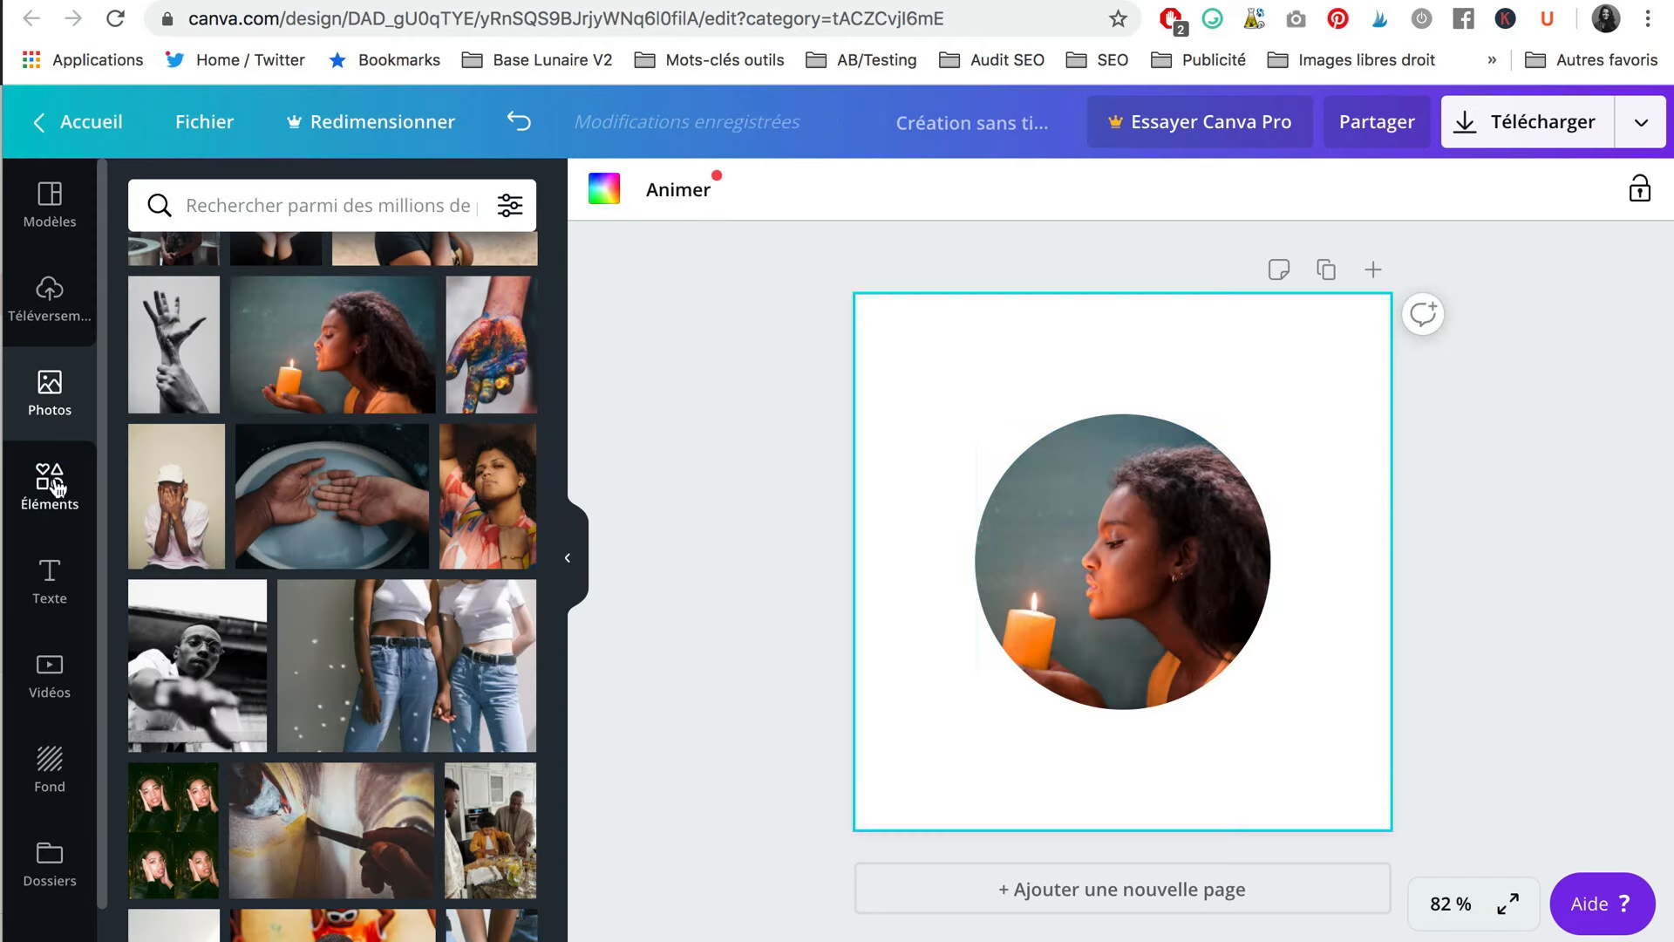
Add a second, smaller circular frame over the lower-right edge of the first circle and fill it with another stock photo
left_click(57, 488)
left_click(179, 493)
left_click_drag(1002, 736, 1237, 665)
left_click(50, 393)
left_click_drag(502, 471, 1247, 663)
left_click(1375, 695)
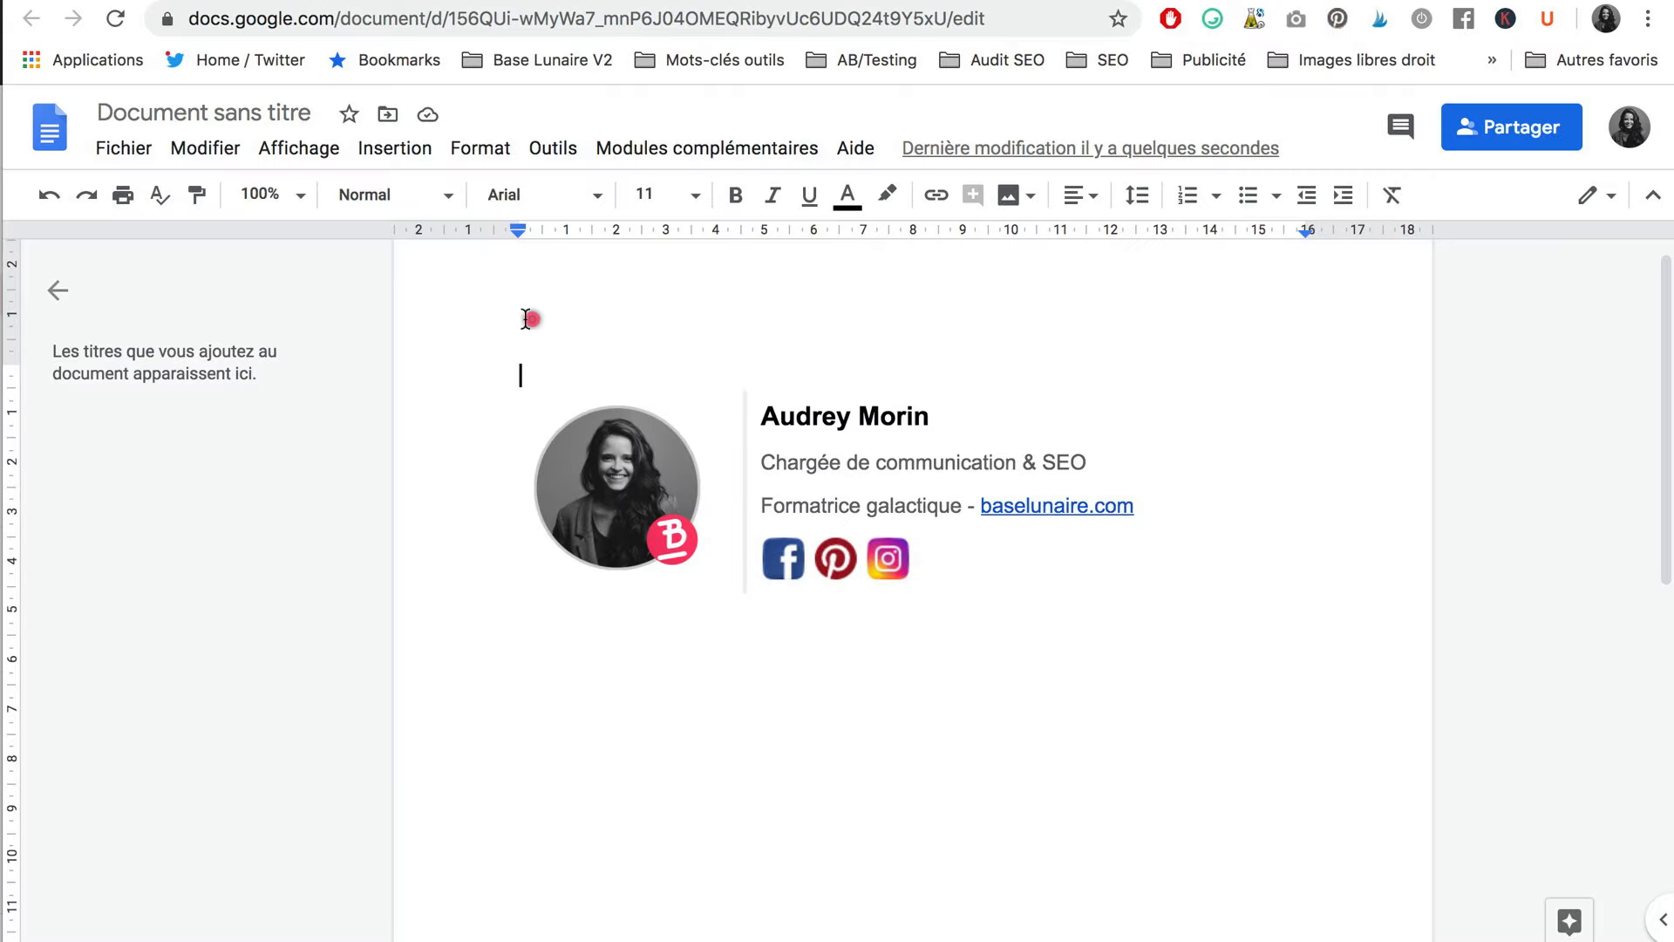
Switch to the Google Docs document and copy the whole signature table
key("ctrl+a")
mouse_move(1027, 583)
left_mouse_down()
mouse_move(1047, 668)
mouse_move(1052, 647)
left_mouse_up()
key("super+c")
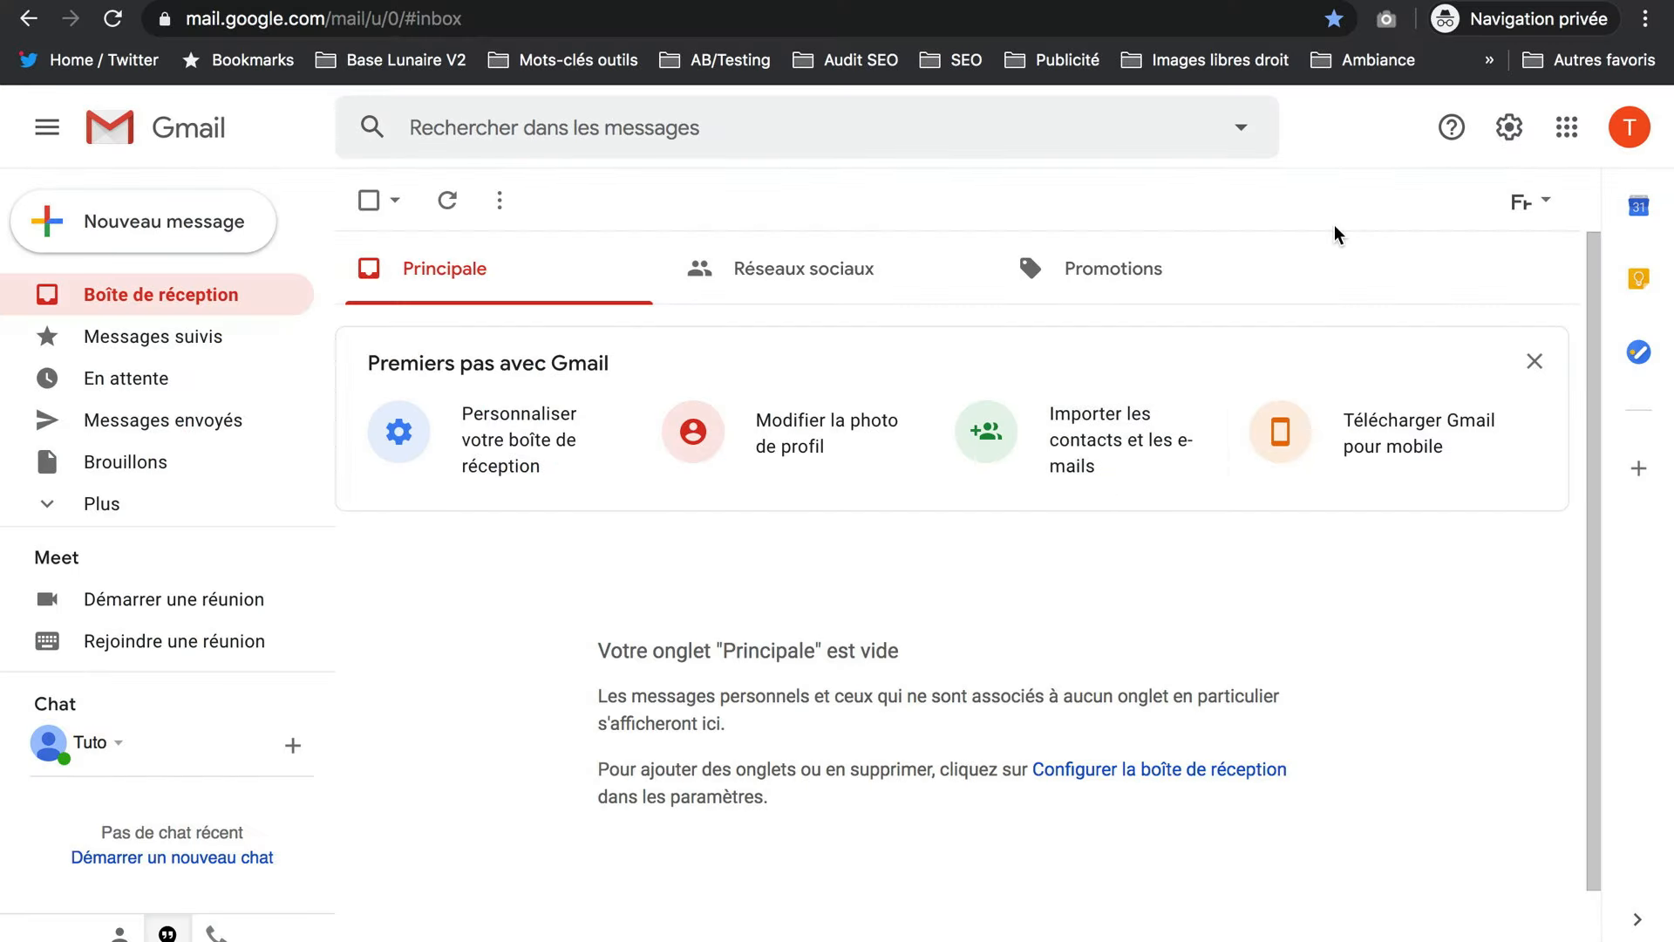
In Gmail, open the full settings and go to the Signature section of the general settings
left_click(1508, 128)
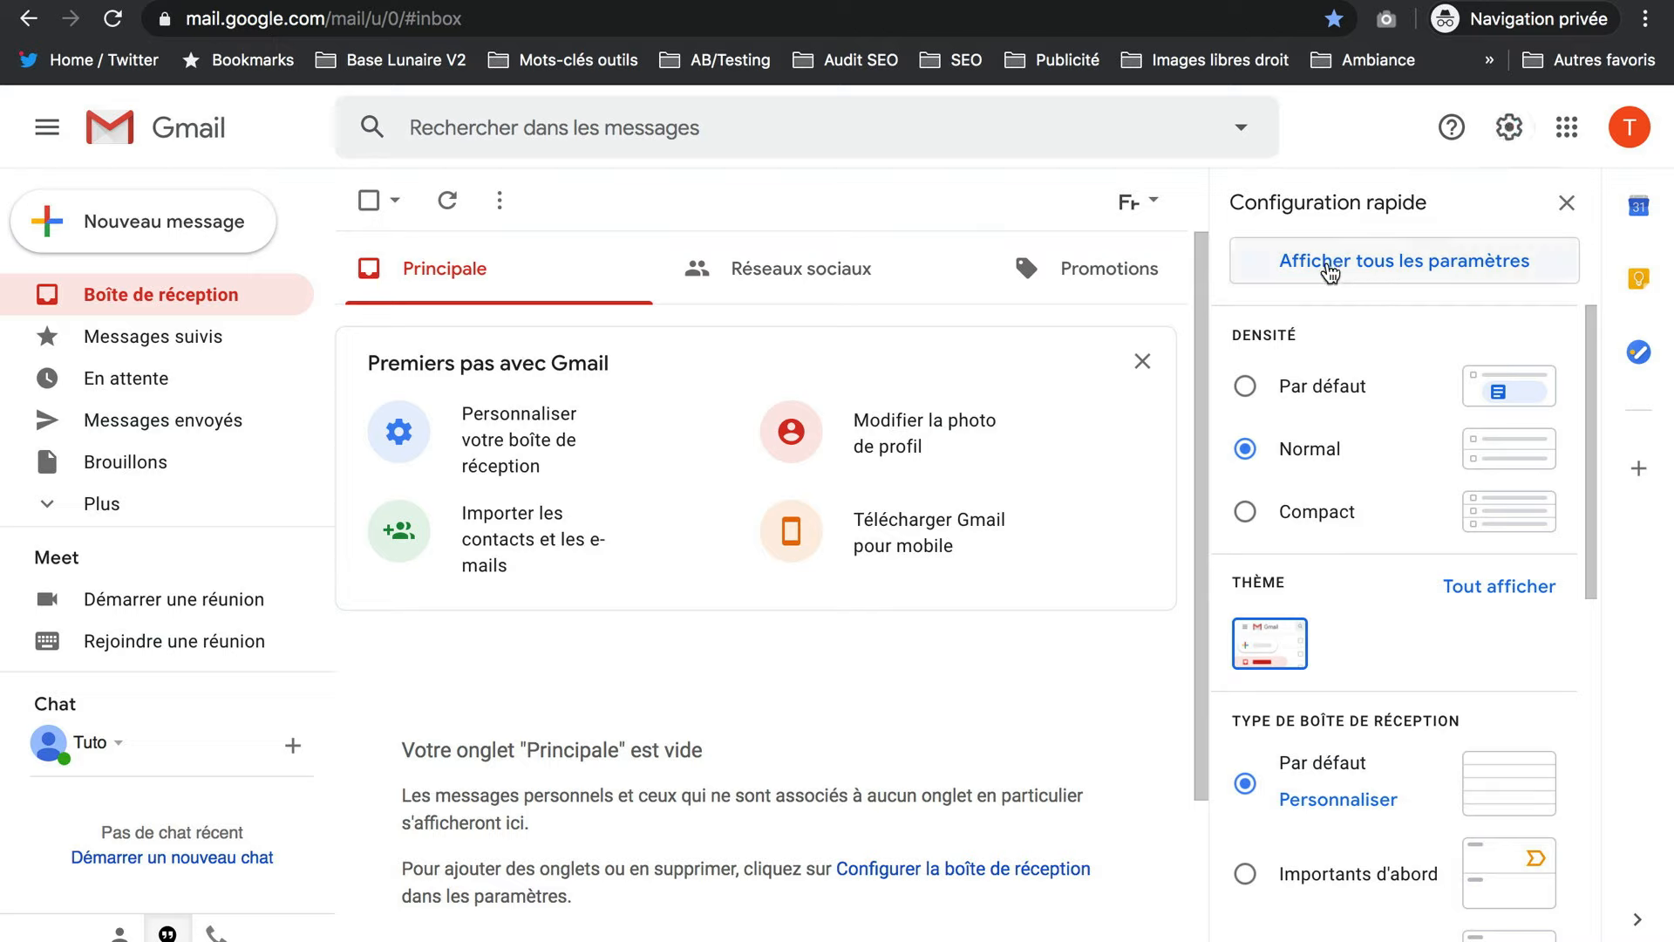
left_click(1387, 268)
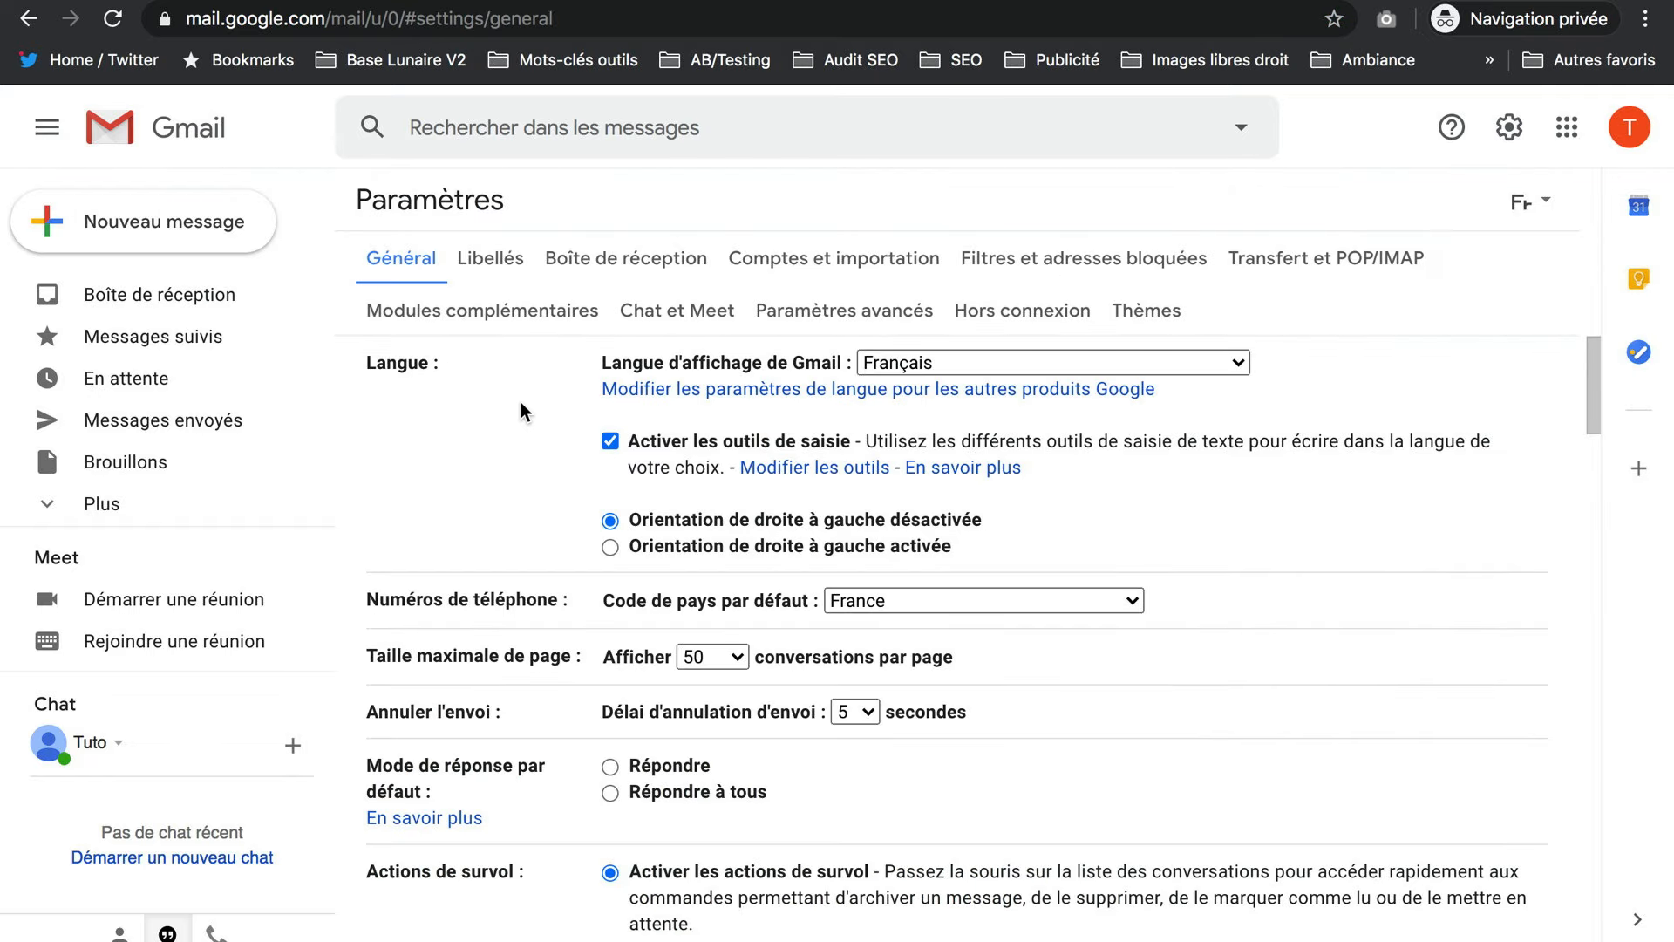
scroll(522, 411, "down", 20)
scroll(521, 410, "down", 10)
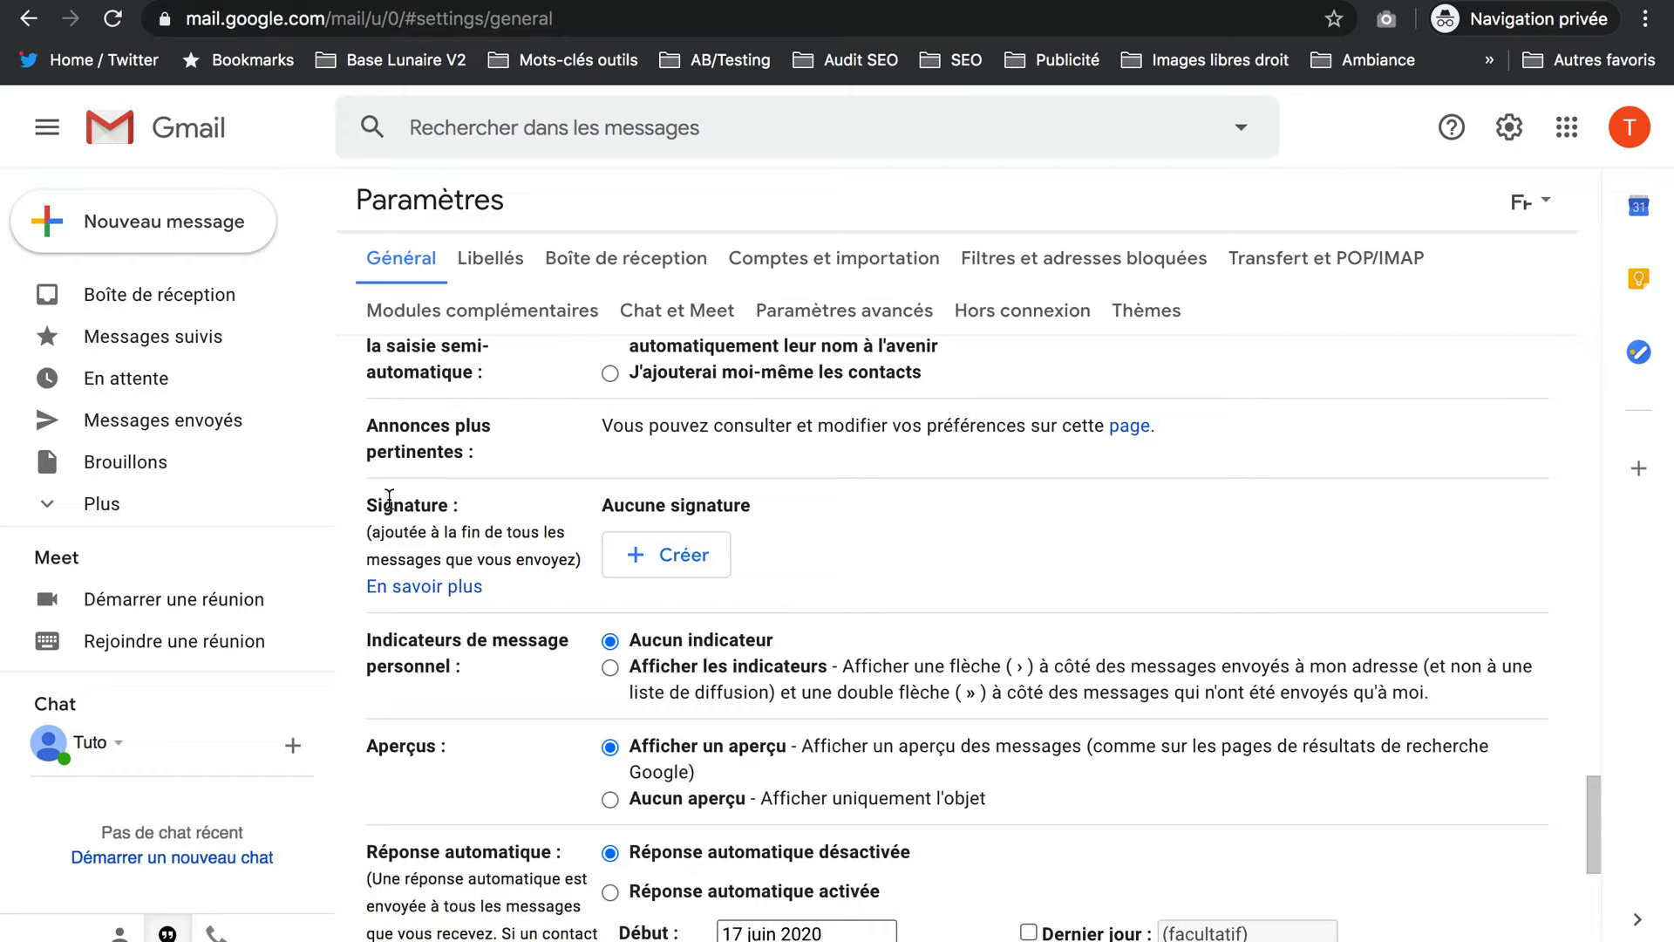
Create a new signature named Tuto and paste the copied signature table into its content
left_click(498, 513)
left_click(670, 555)
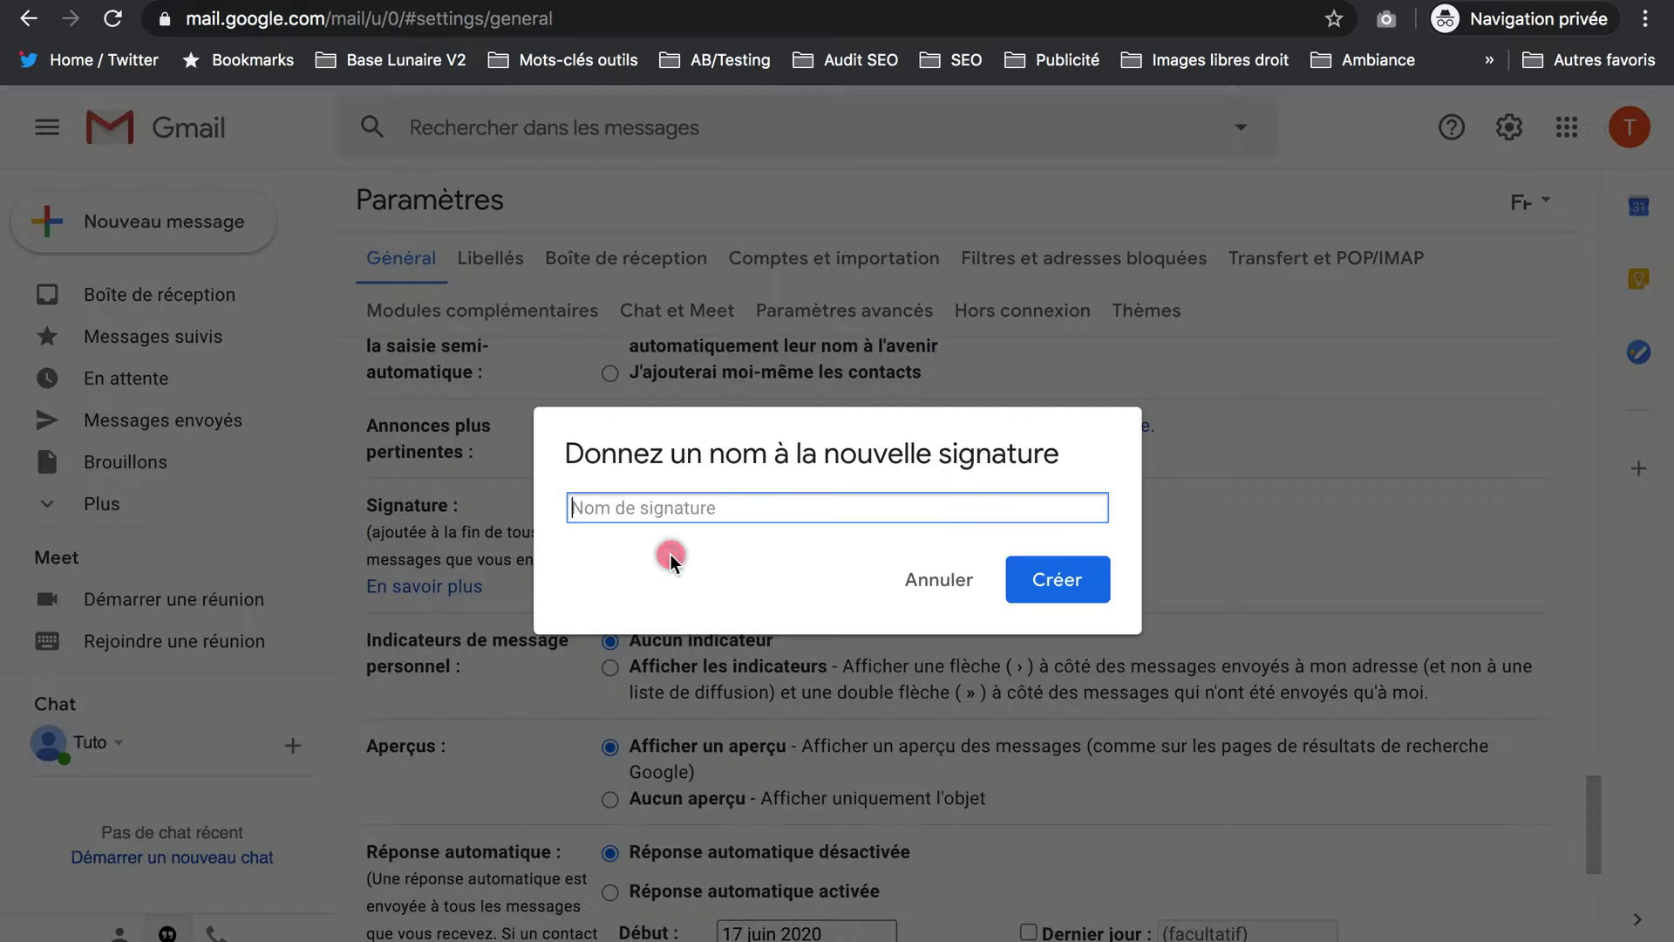
type("Tuto")
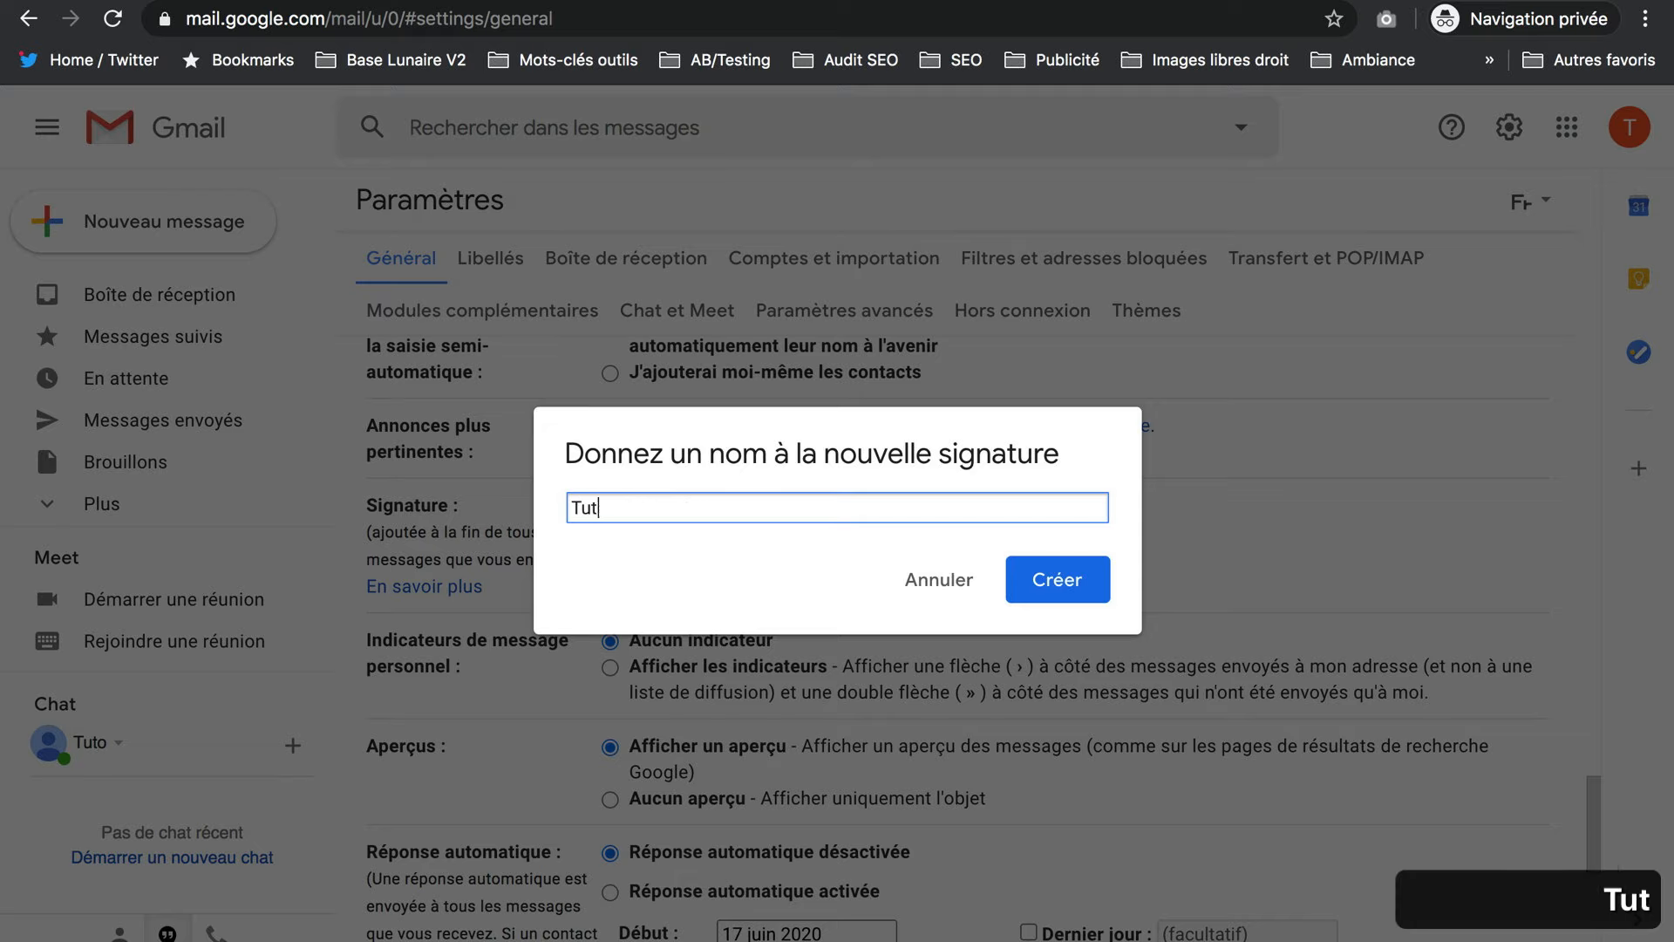
left_click(1036, 569)
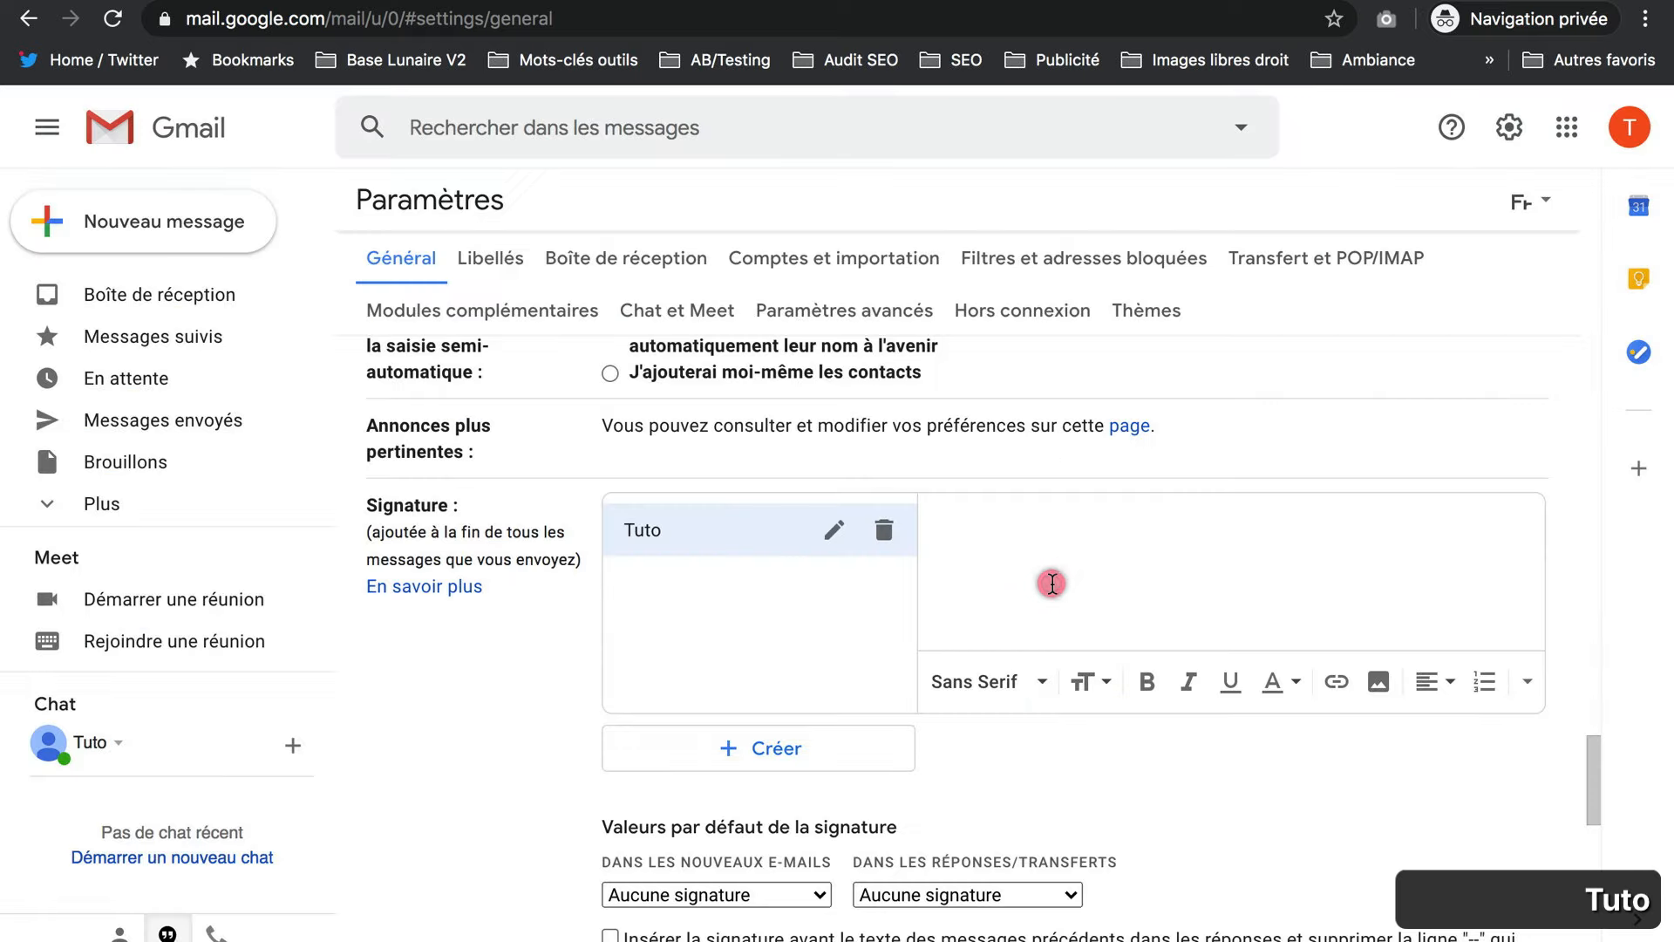
left_click(1058, 536)
key("ctrl+v")
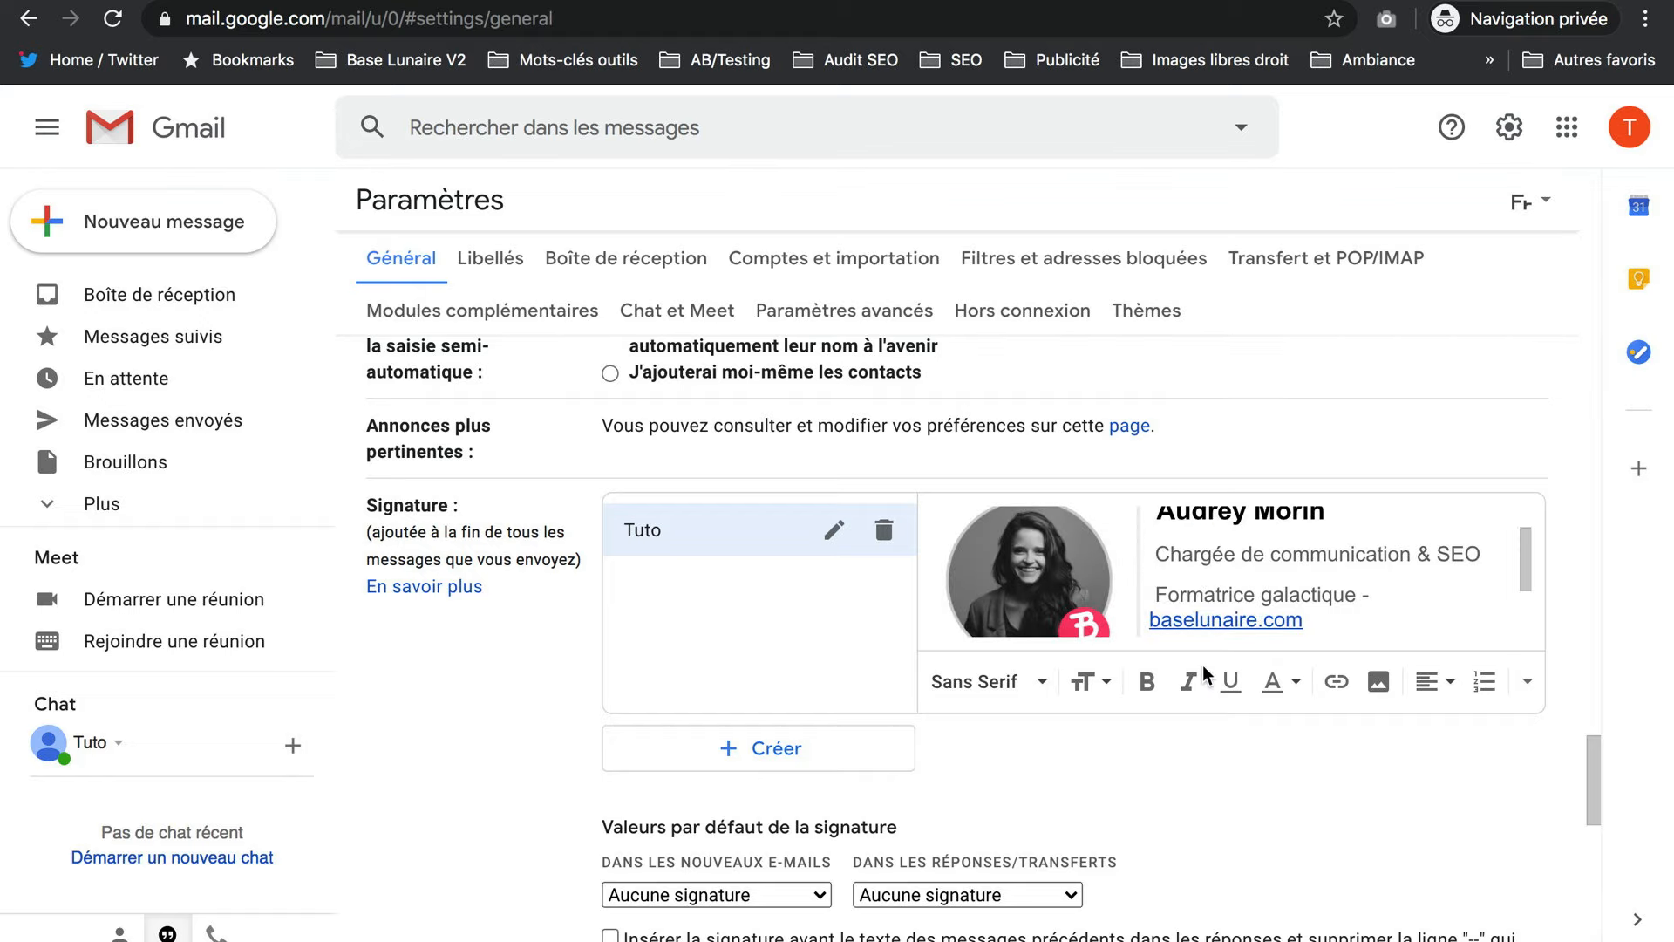
Make Tuto the default signature for both new emails and replies/forwards
scroll(916, 765, "down", 3)
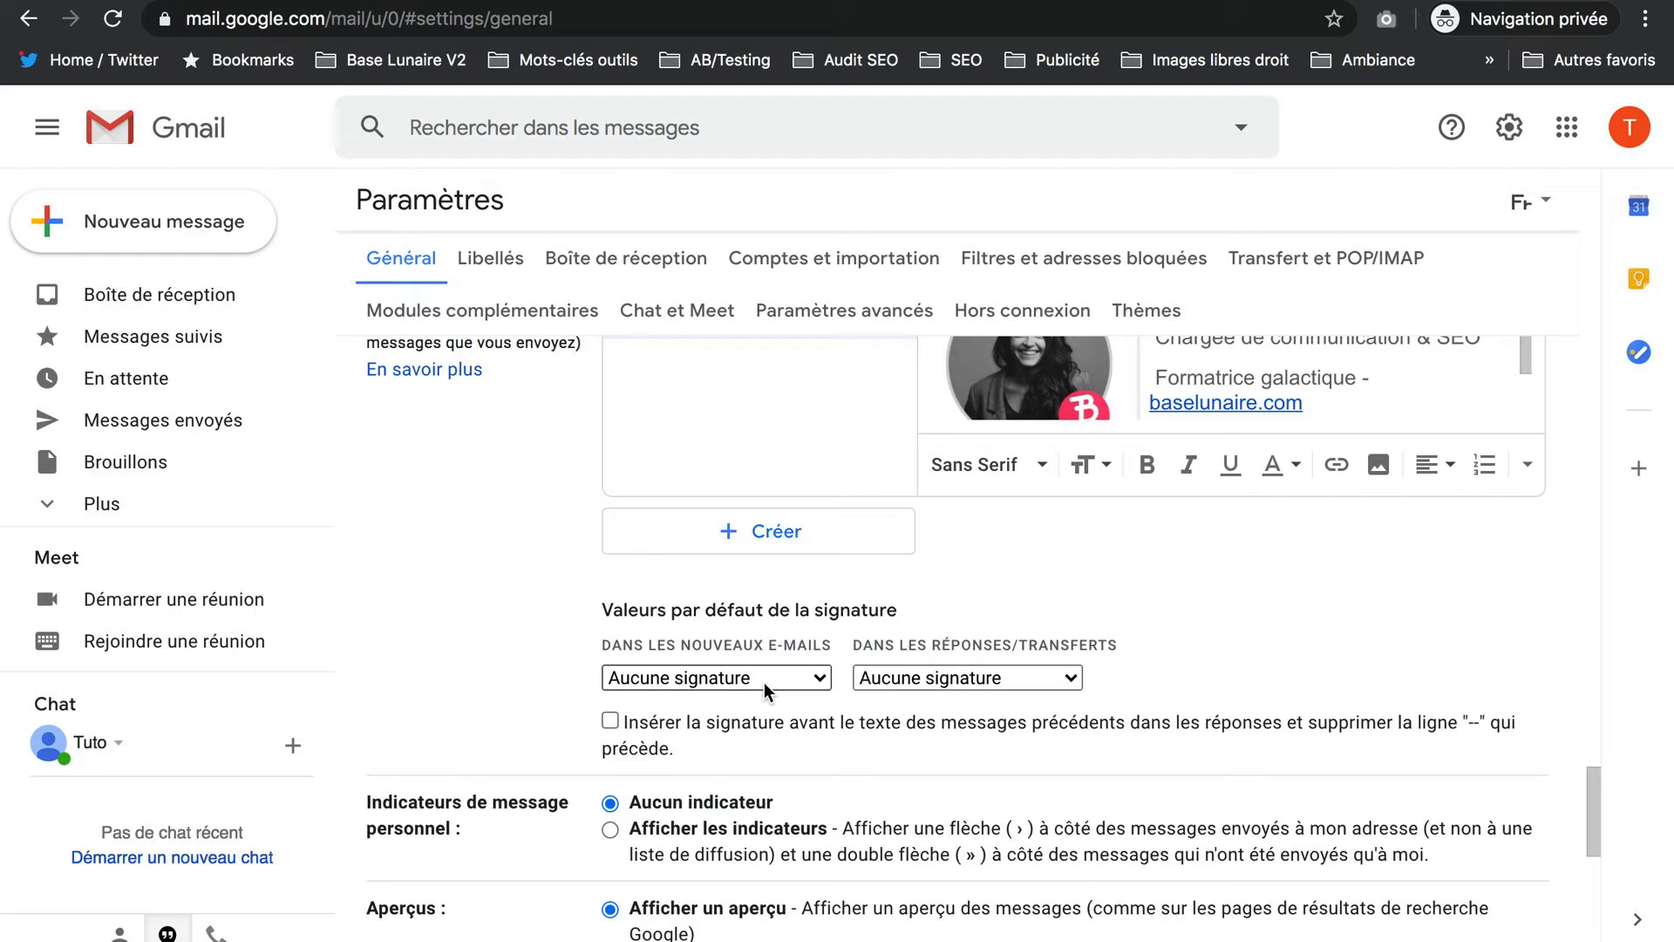
left_click(764, 689)
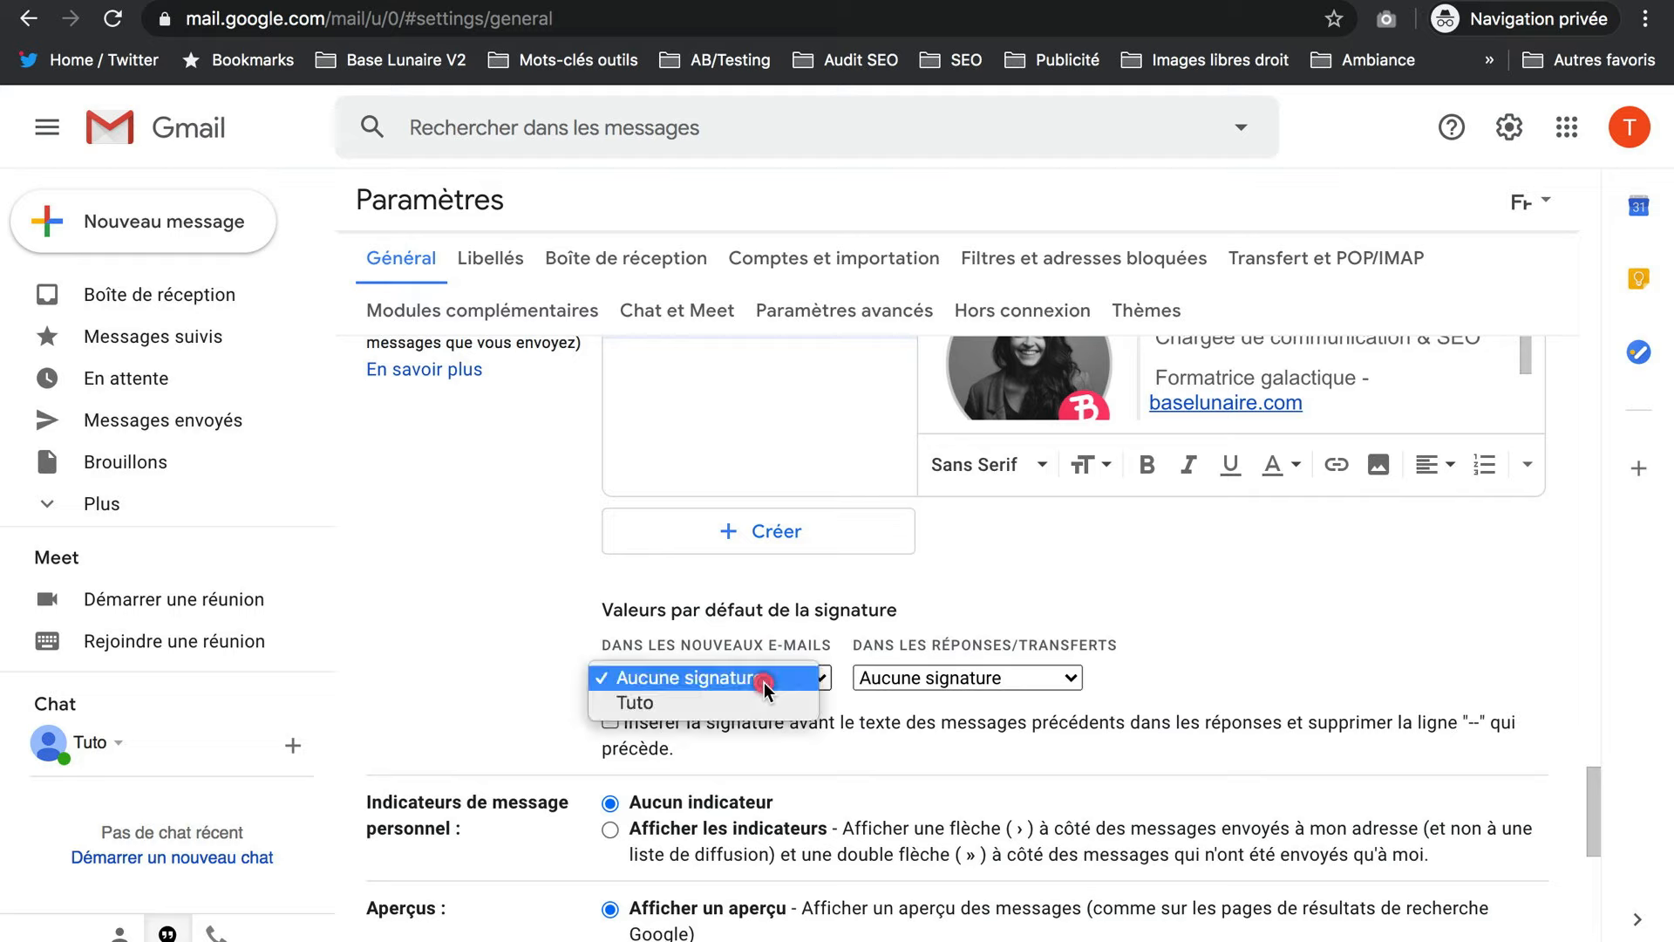
left_click(694, 703)
left_click(1055, 682)
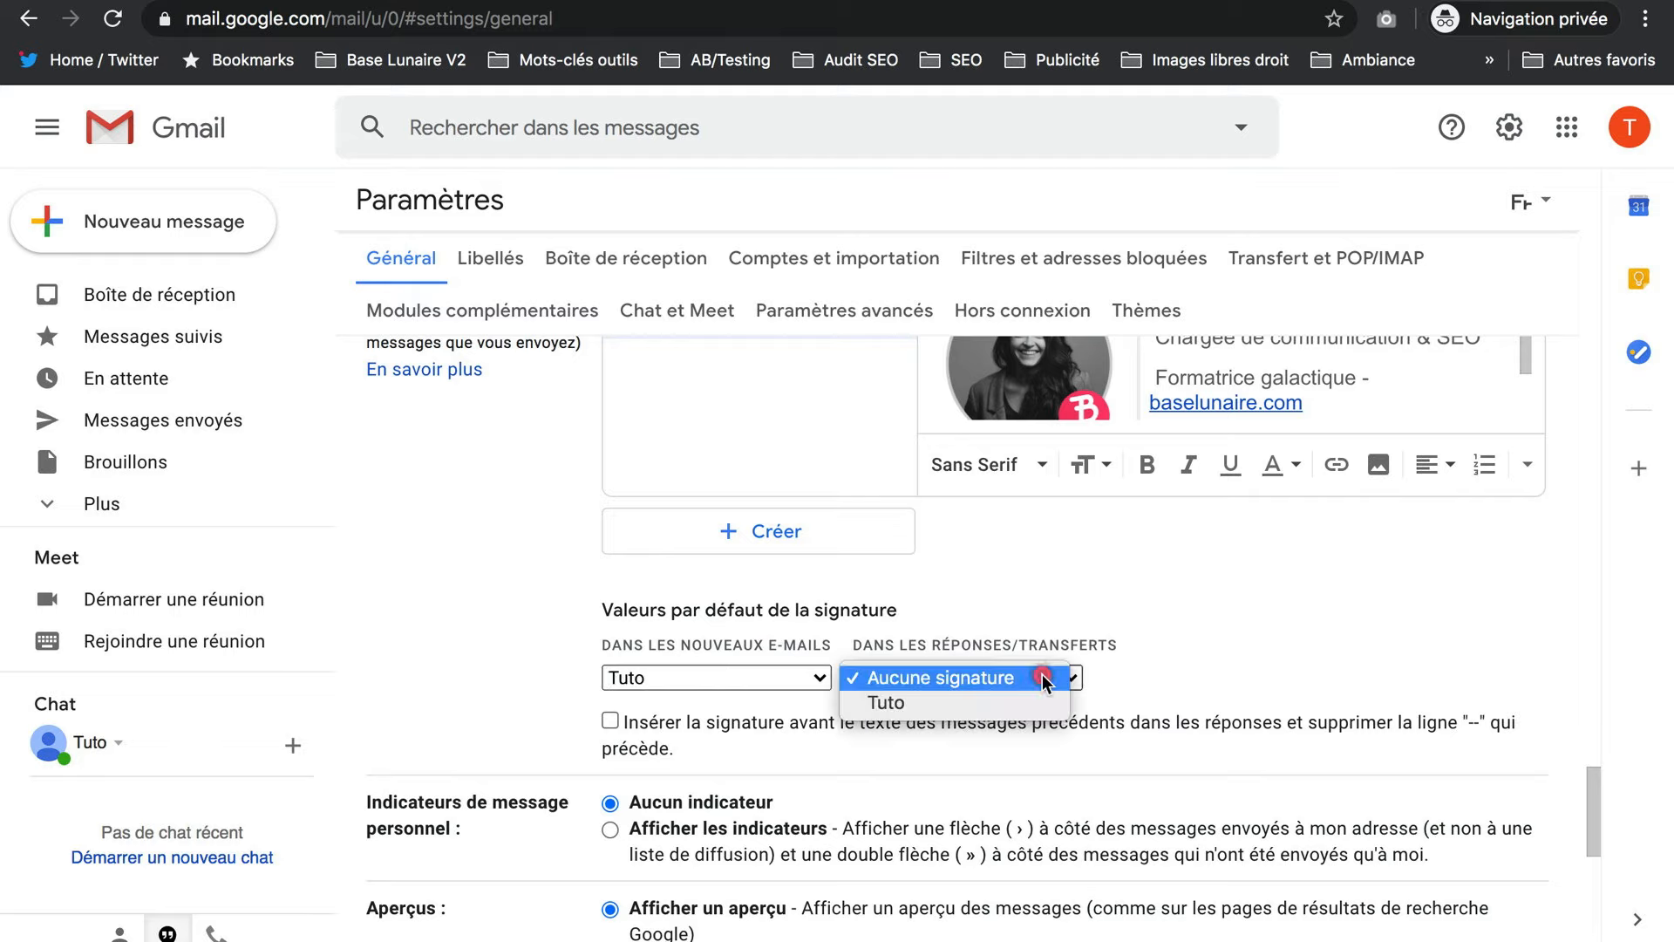
left_click(945, 702)
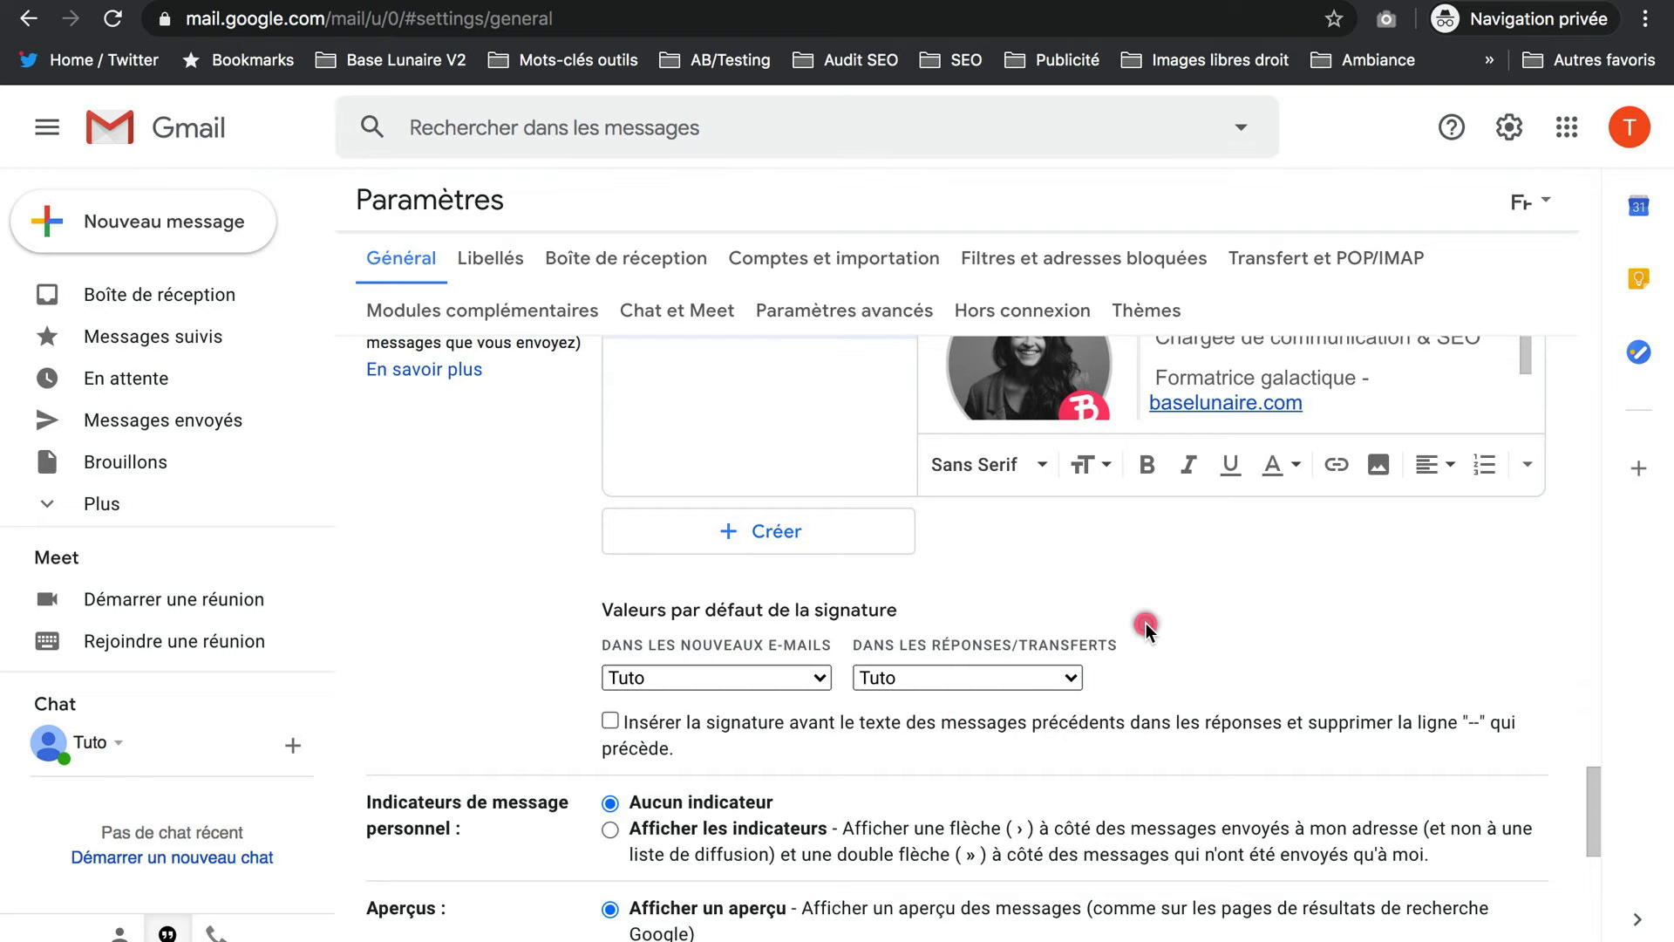
Enable inserting the signature before quoted text in replies without the "--" line, and save the settings changes
scroll(1147, 628, "down", 1)
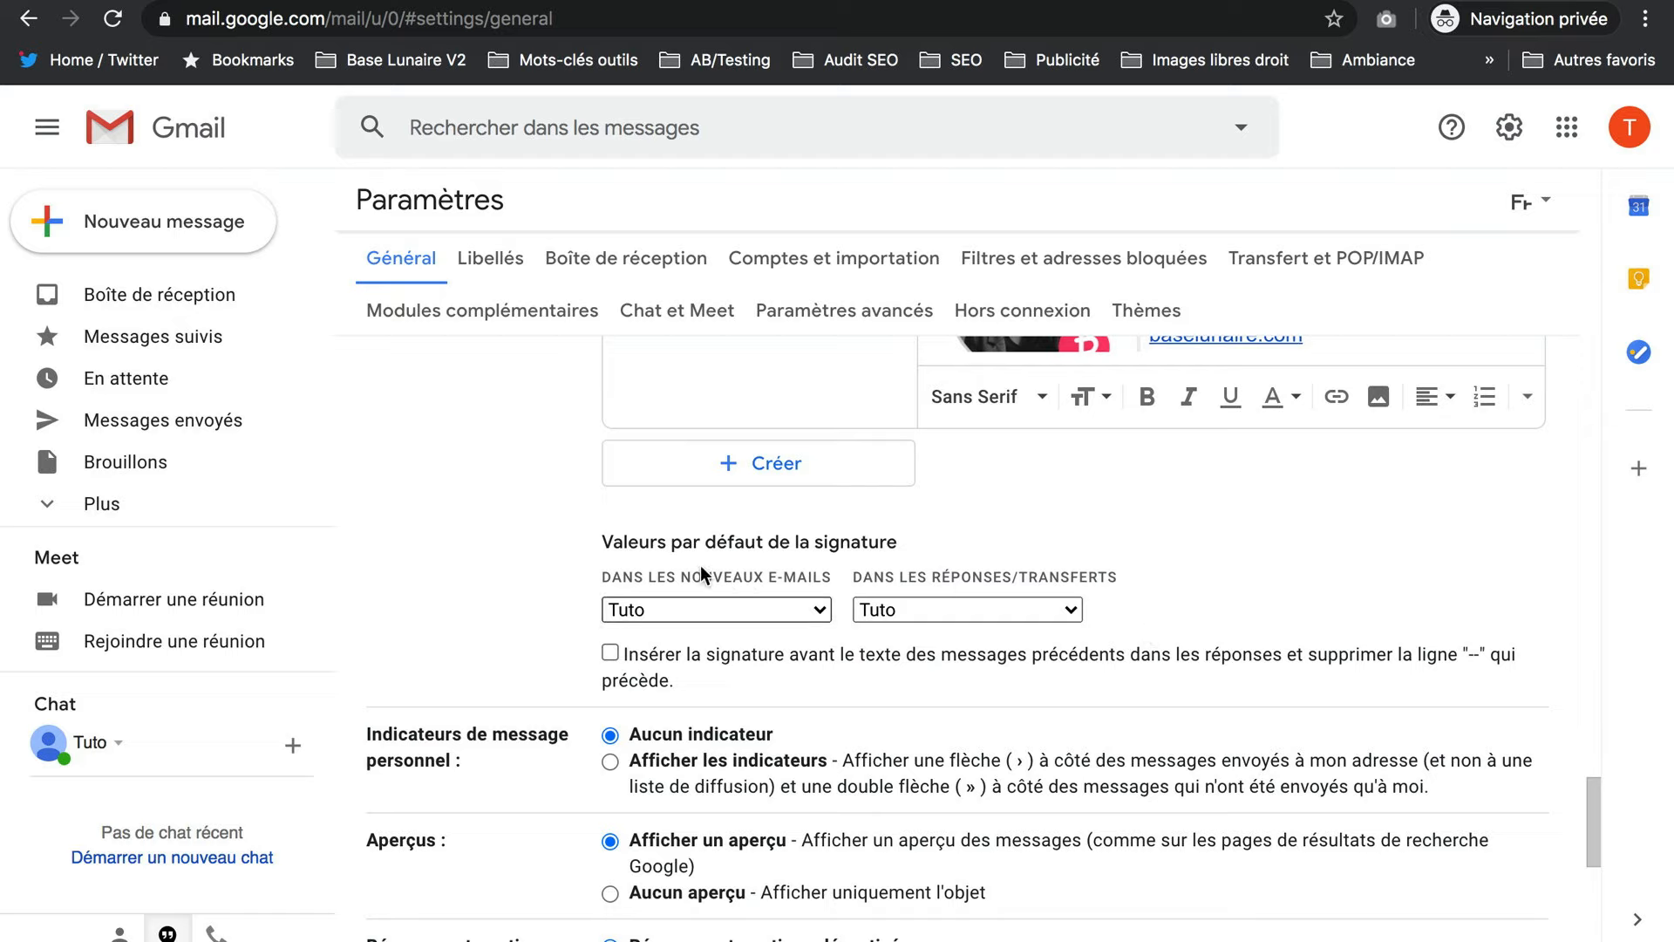
scroll(785, 621, "down", 1)
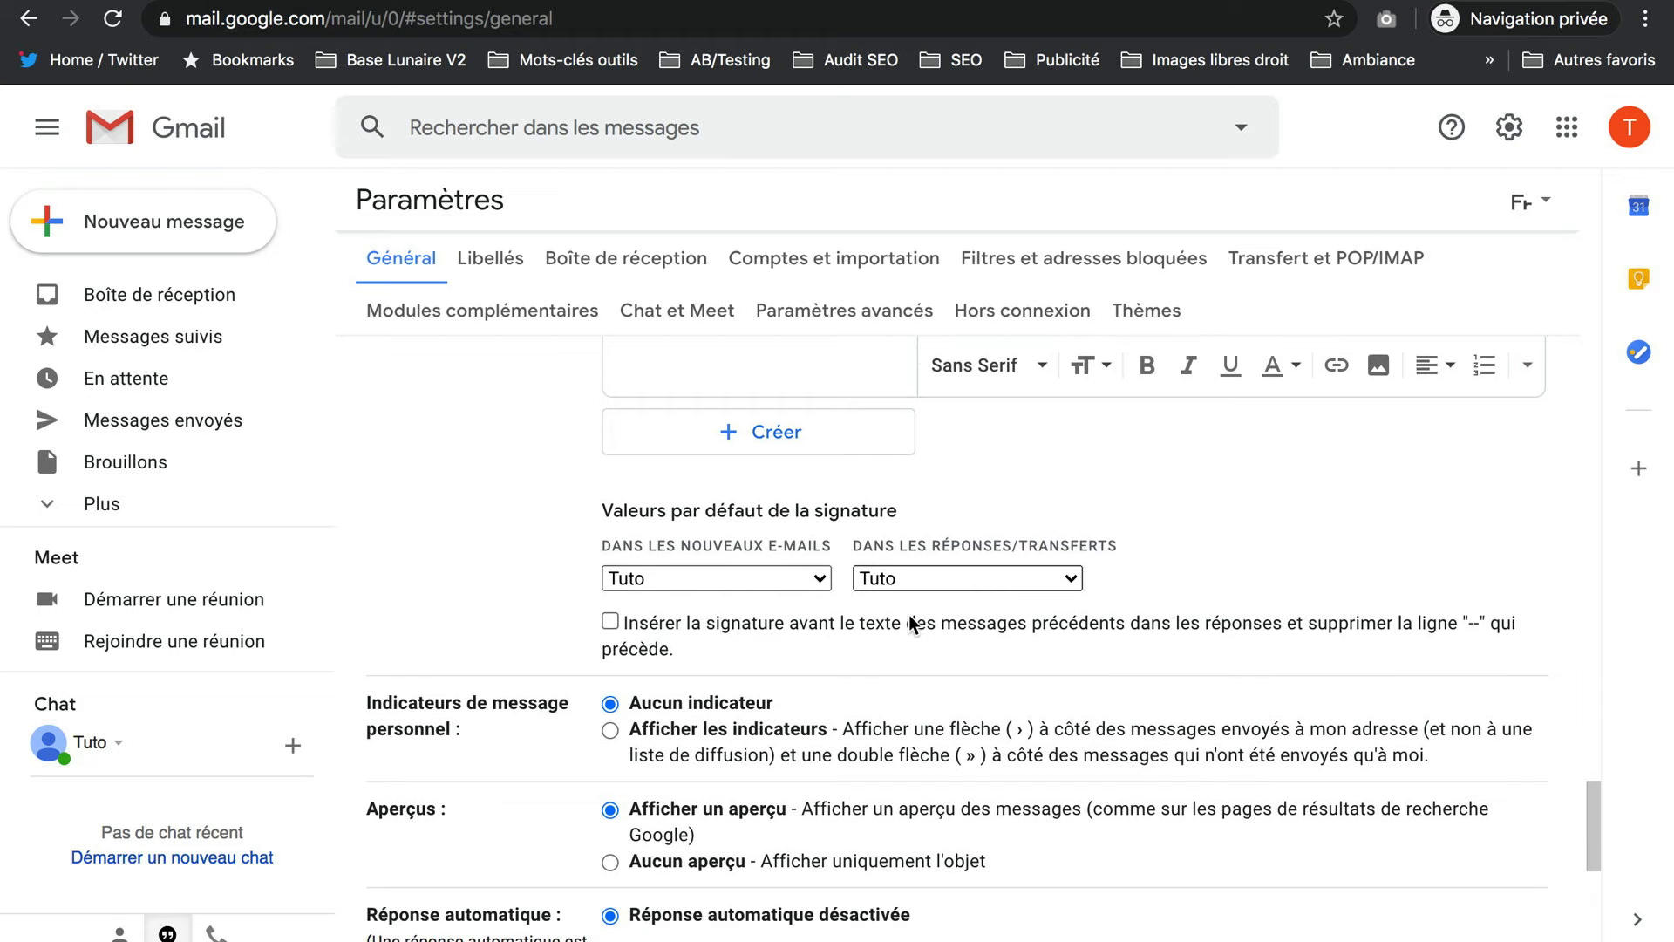
left_click(611, 621)
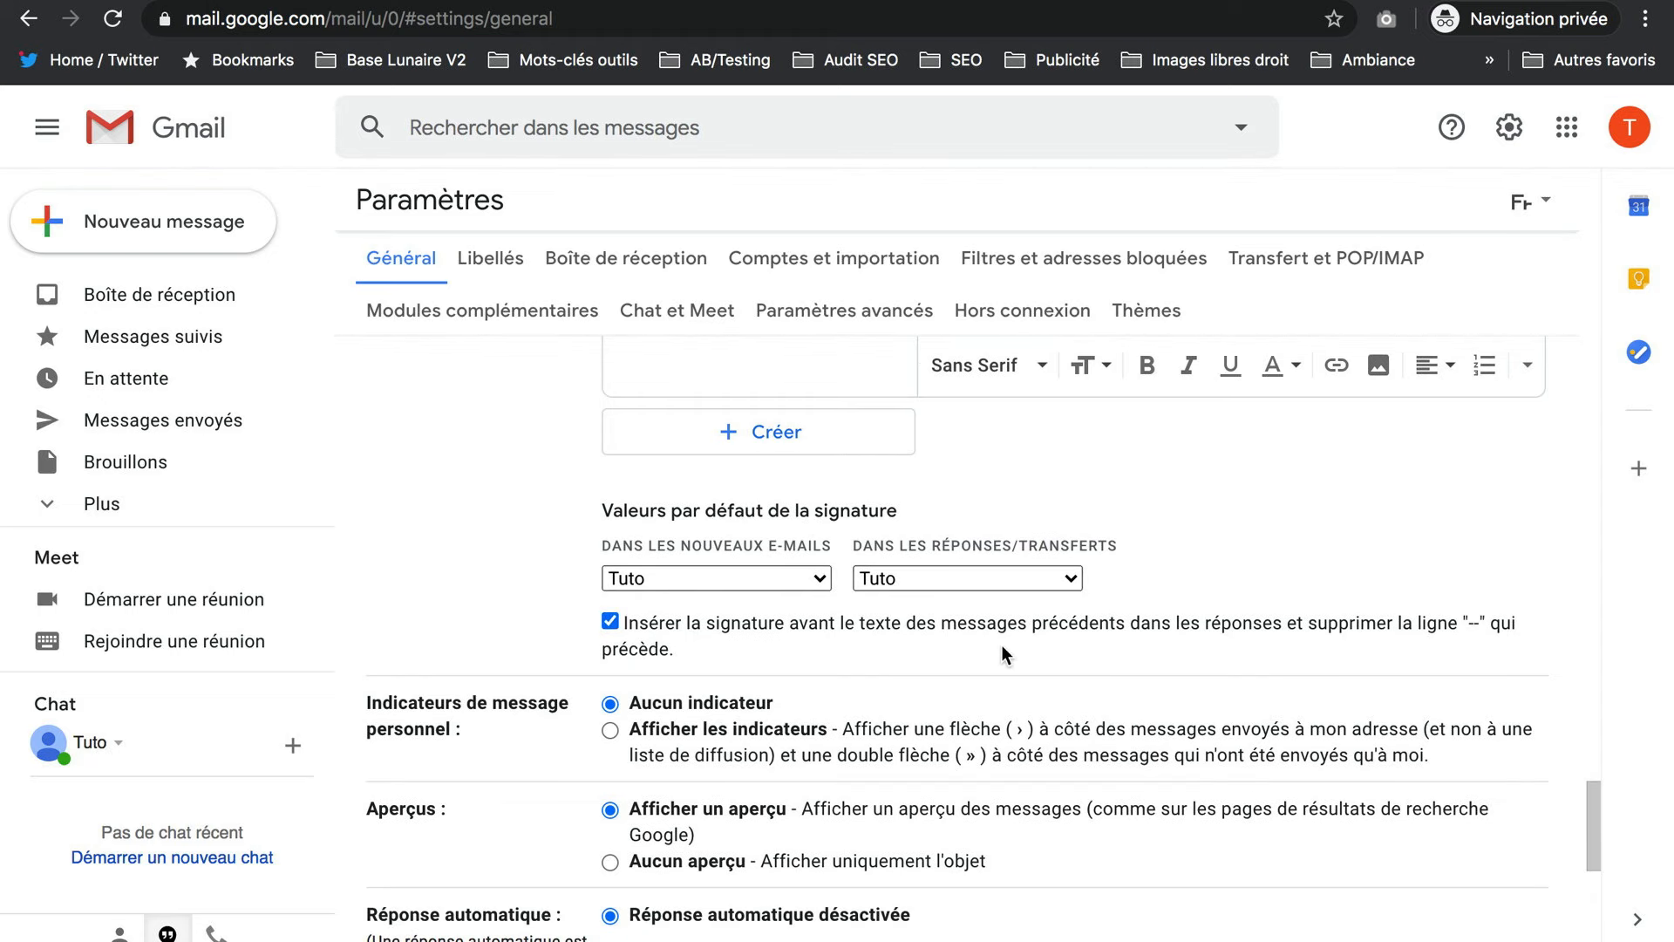
scroll(1003, 654, "down", 7)
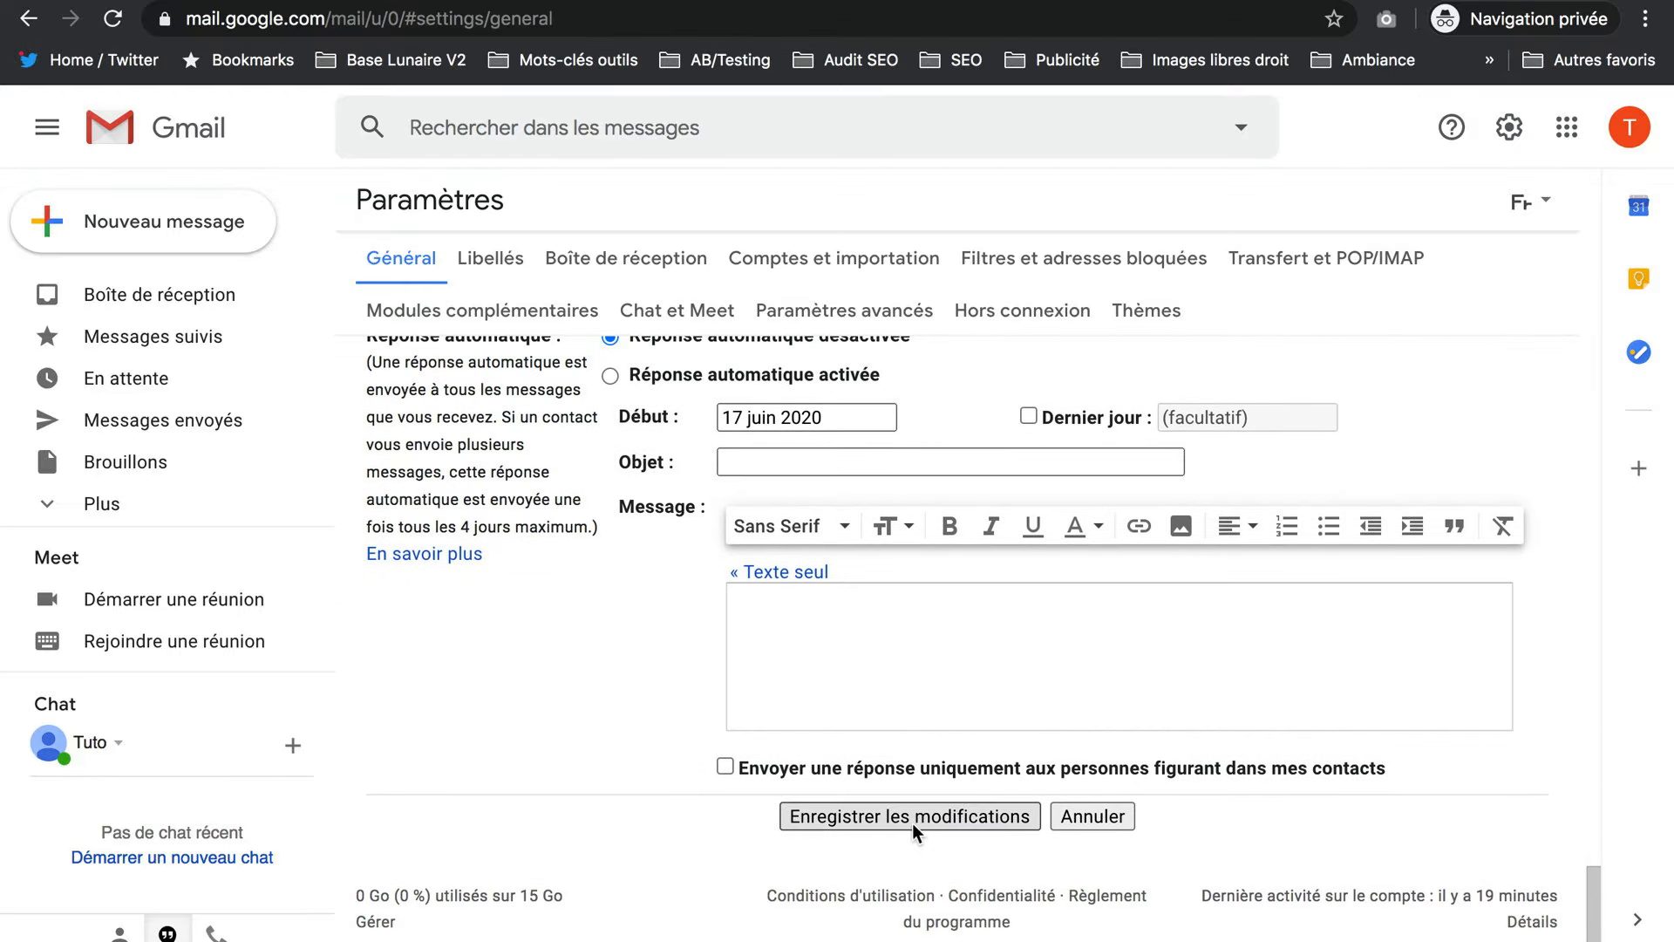
left_click(926, 817)
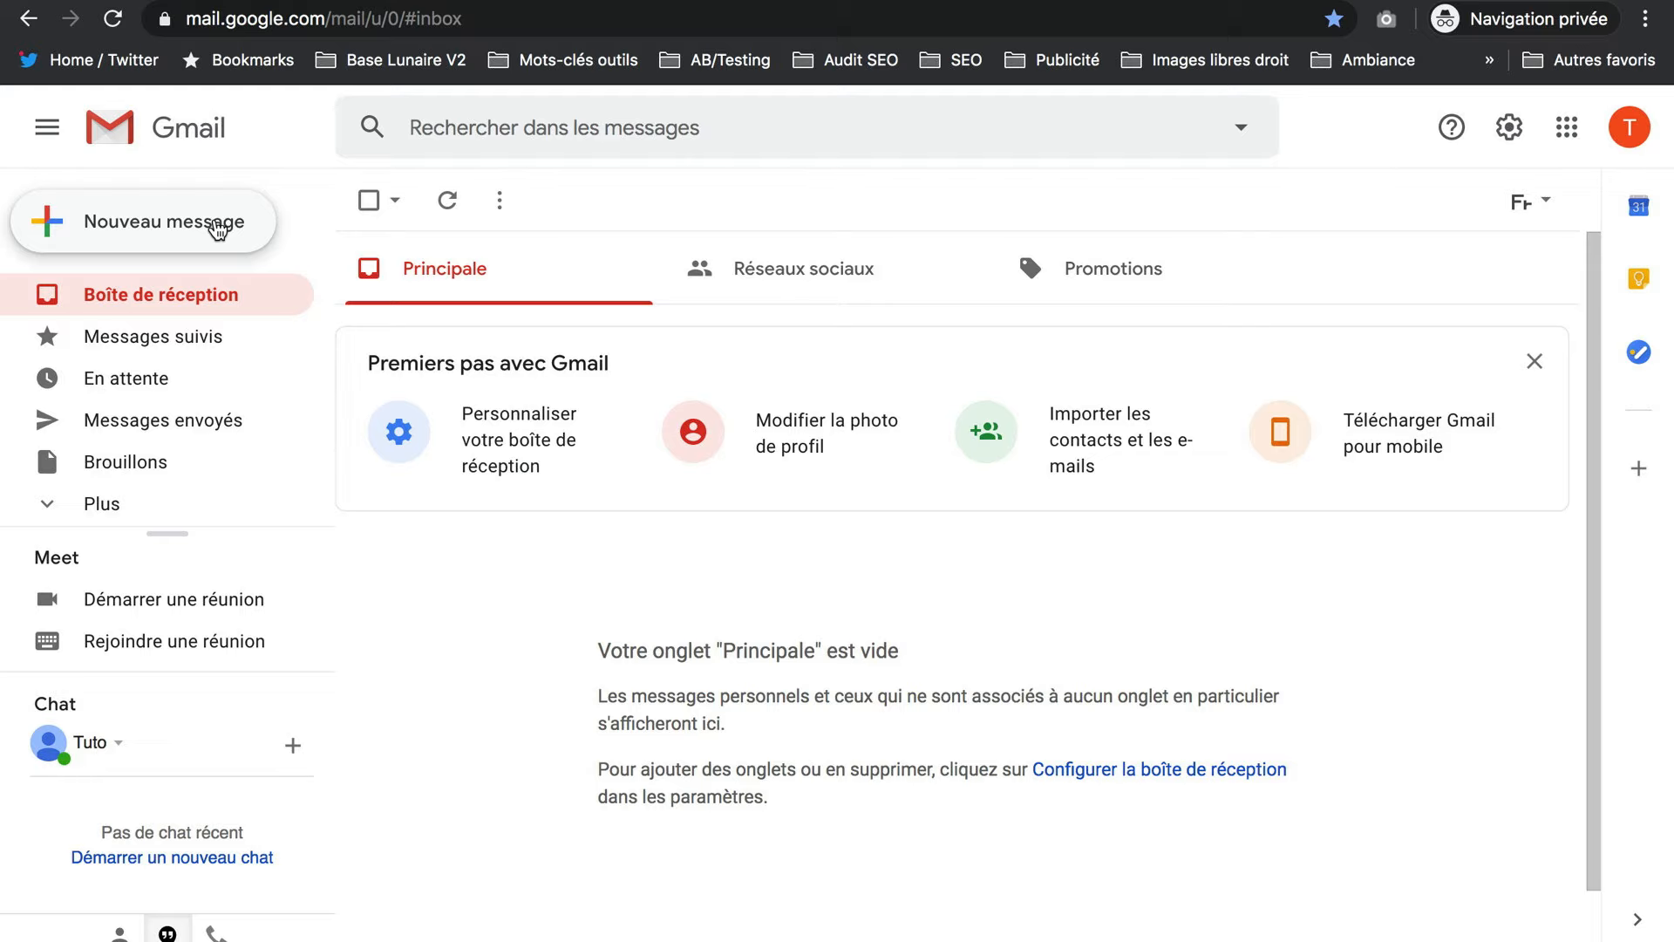
Compose a new message to the account's own email address with the subject "test signature" and send it
left_click(215, 225)
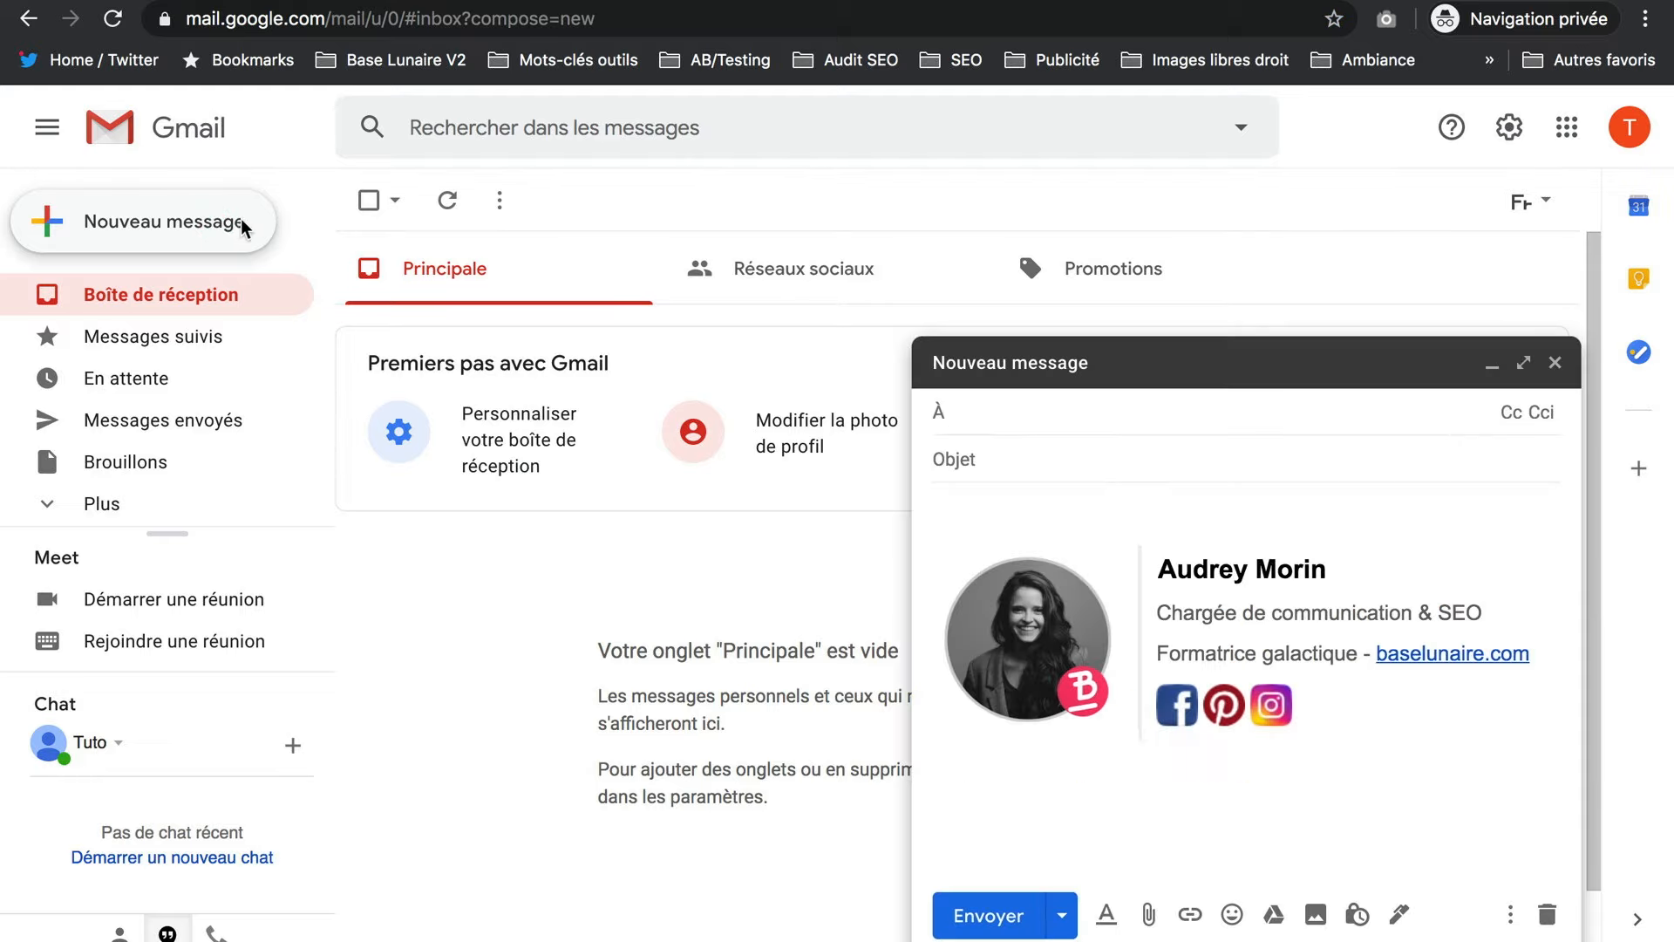
type("tuto")
left_click(1038, 456)
type("test signature")
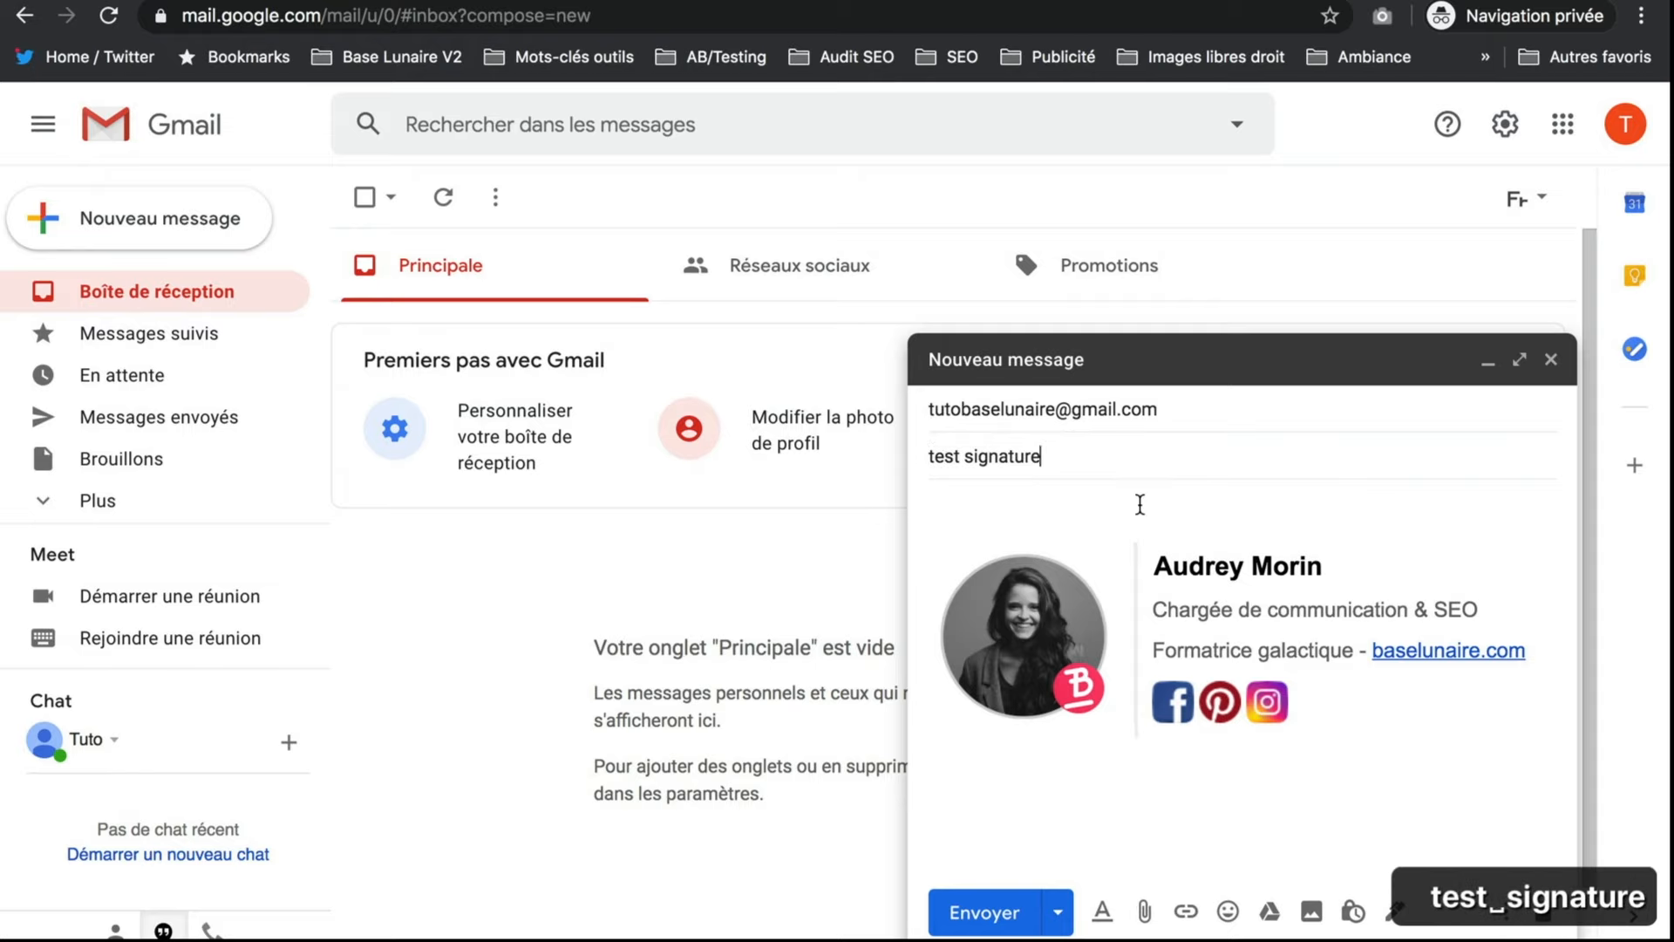
left_click(979, 912)
Open the received "test signature" email, check its website and social icon links, and look through the linked Instagram profile
left_click(776, 549)
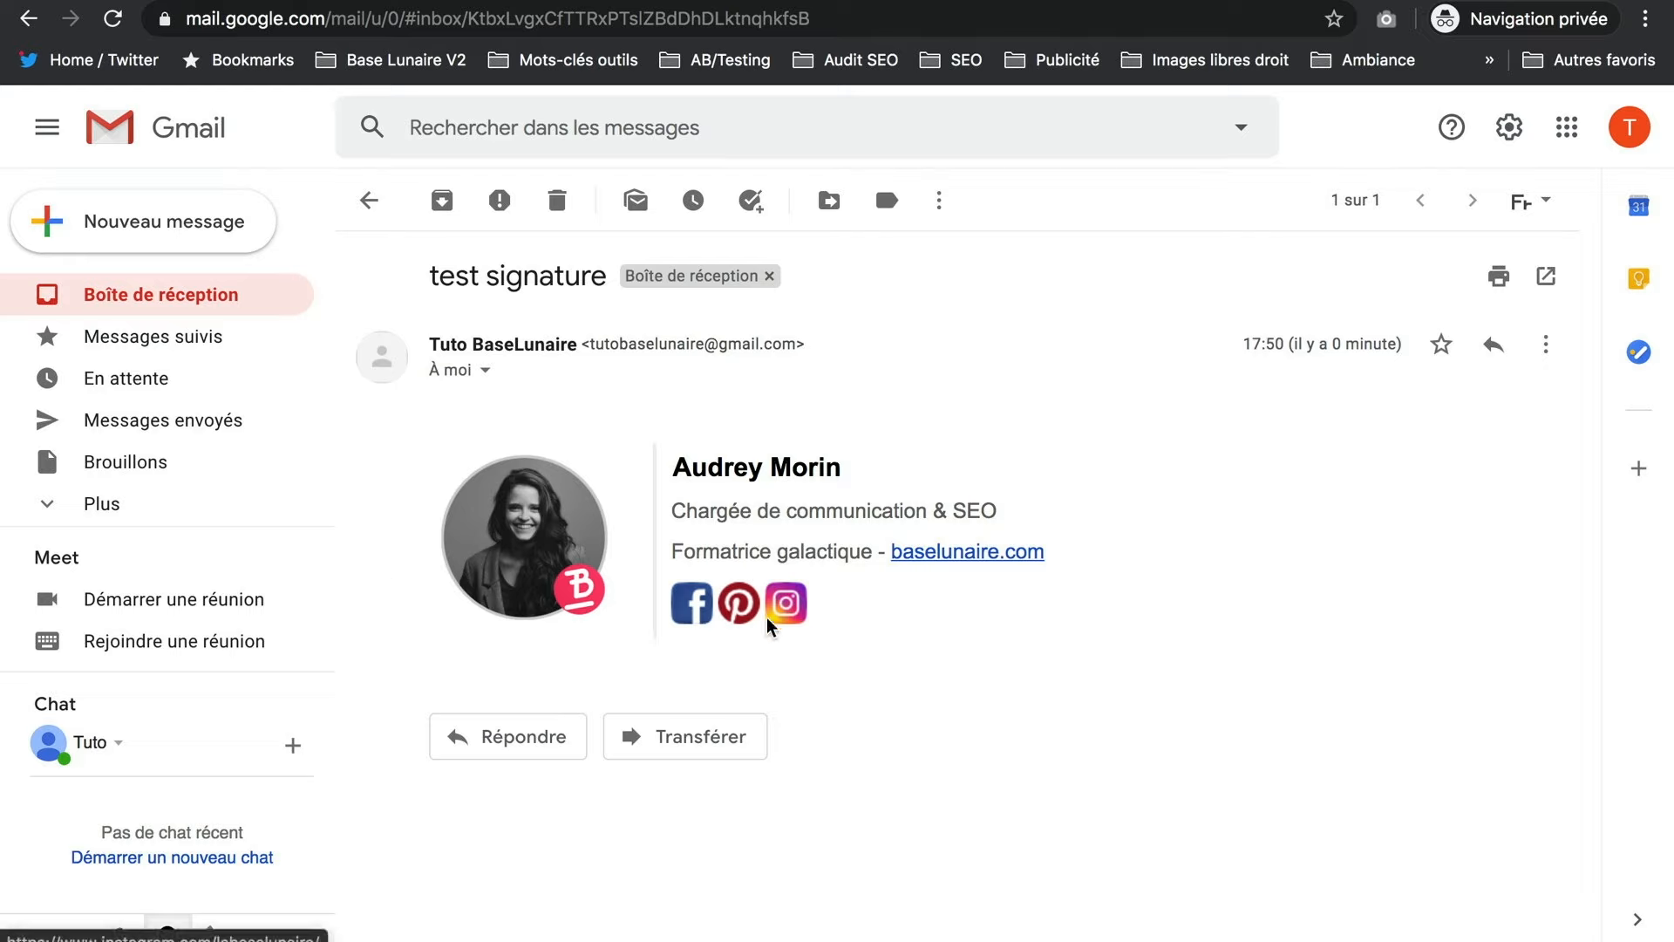
left_click(740, 606)
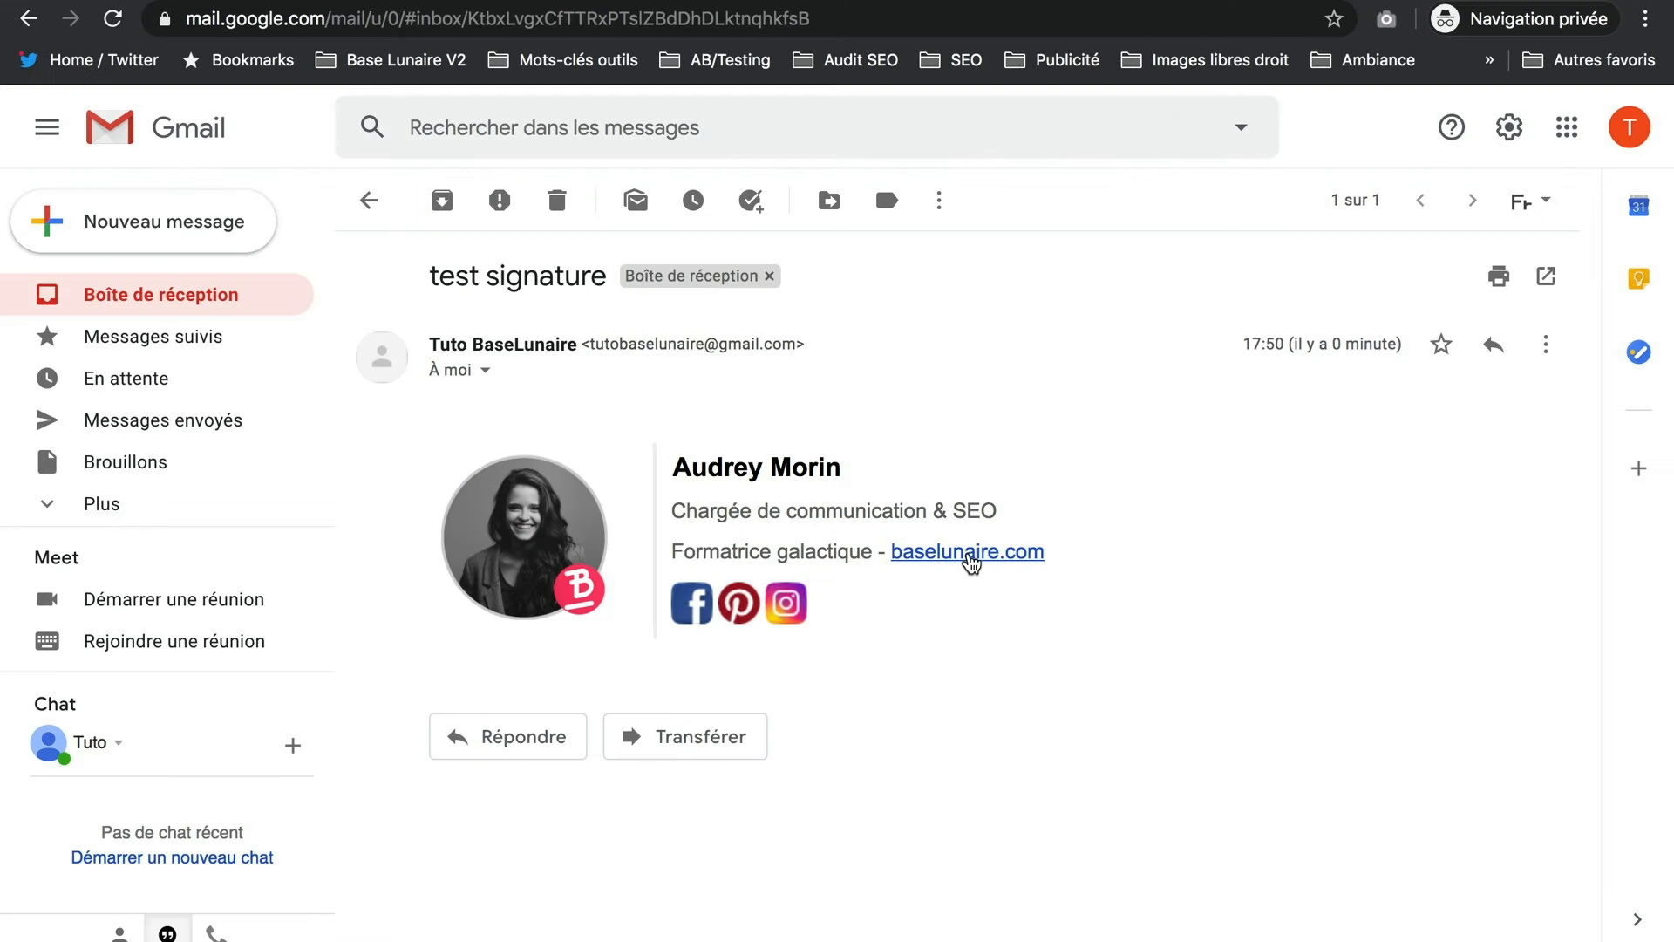
left_click(971, 562)
left_click(779, 608)
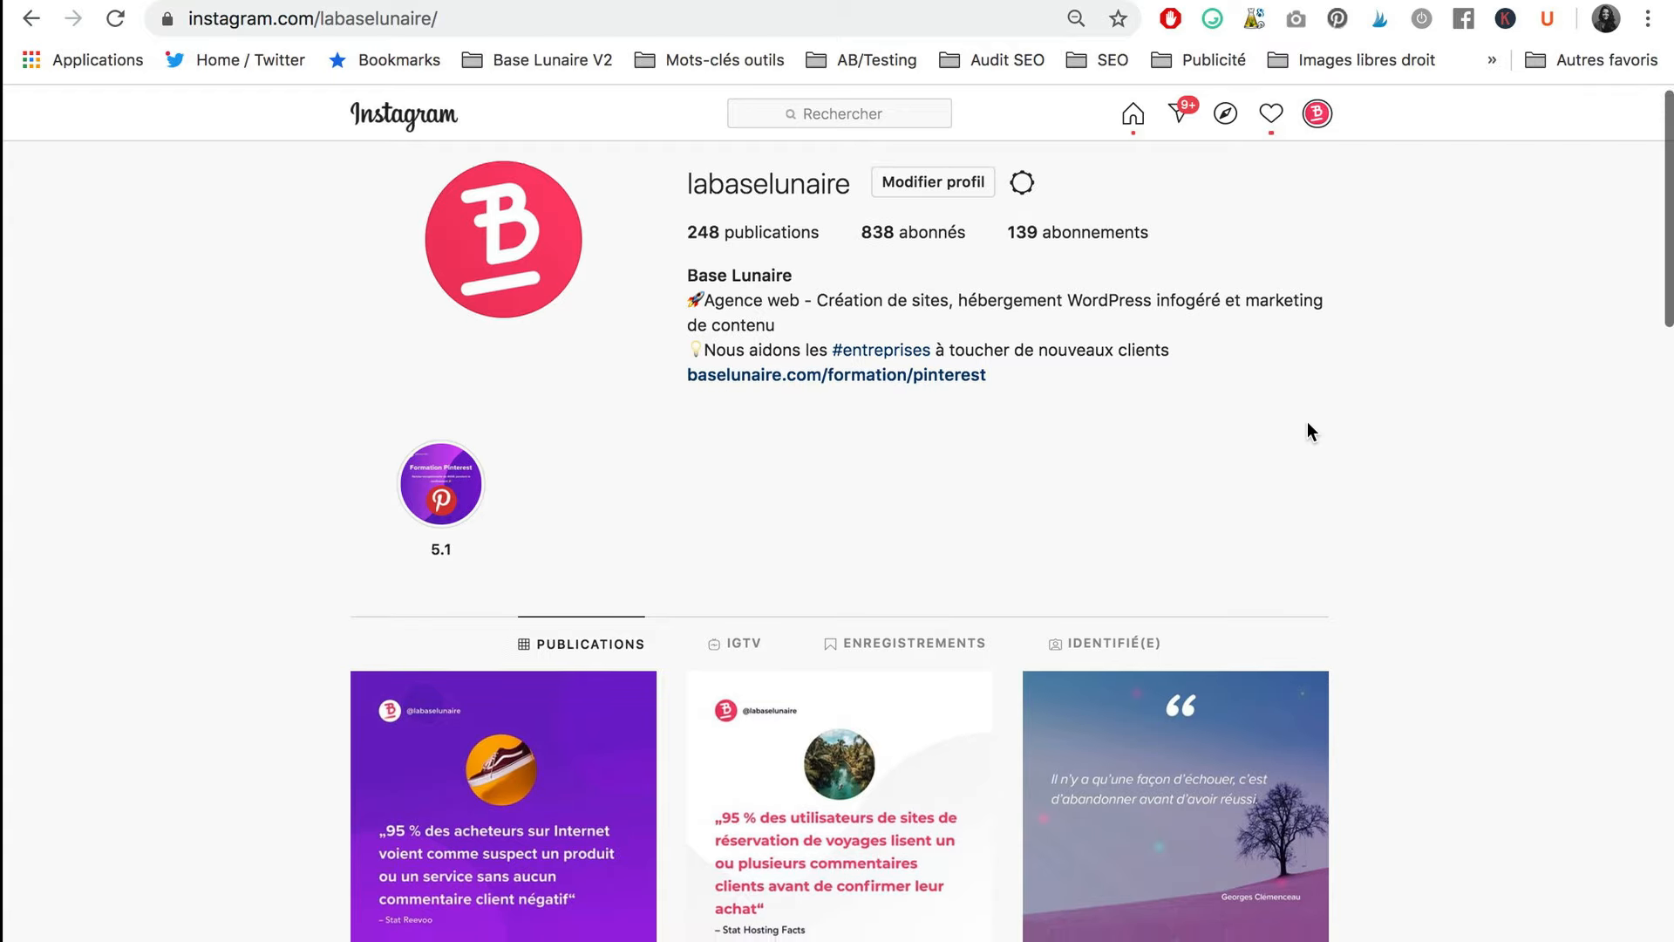
scroll(1307, 421, "down", 7)
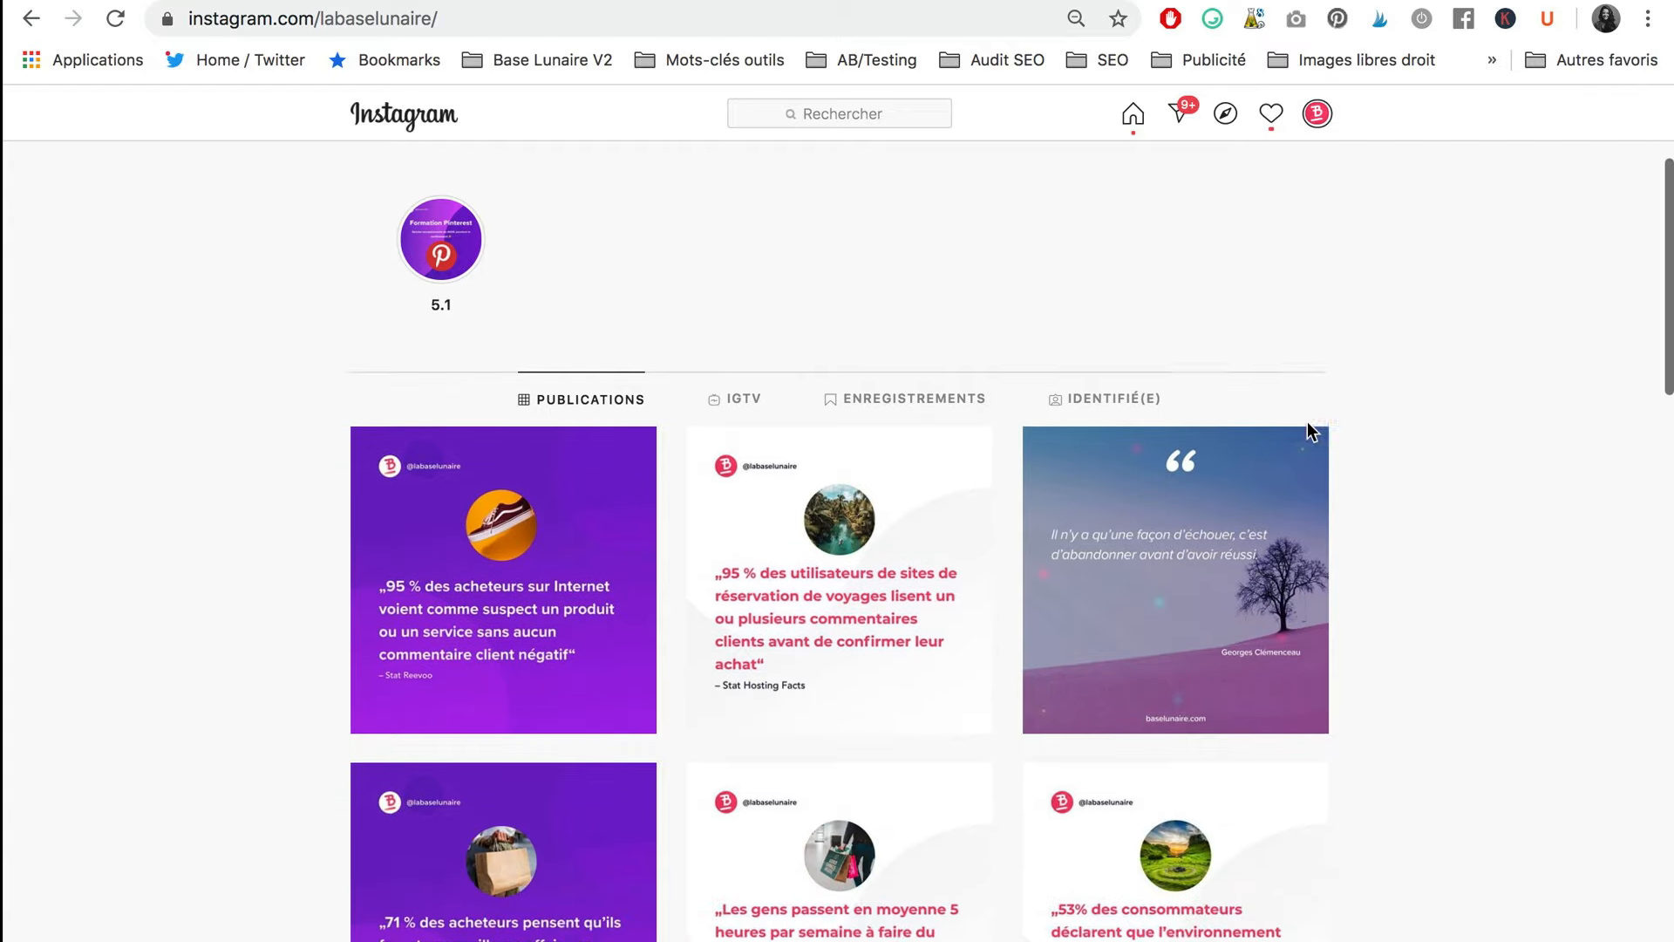